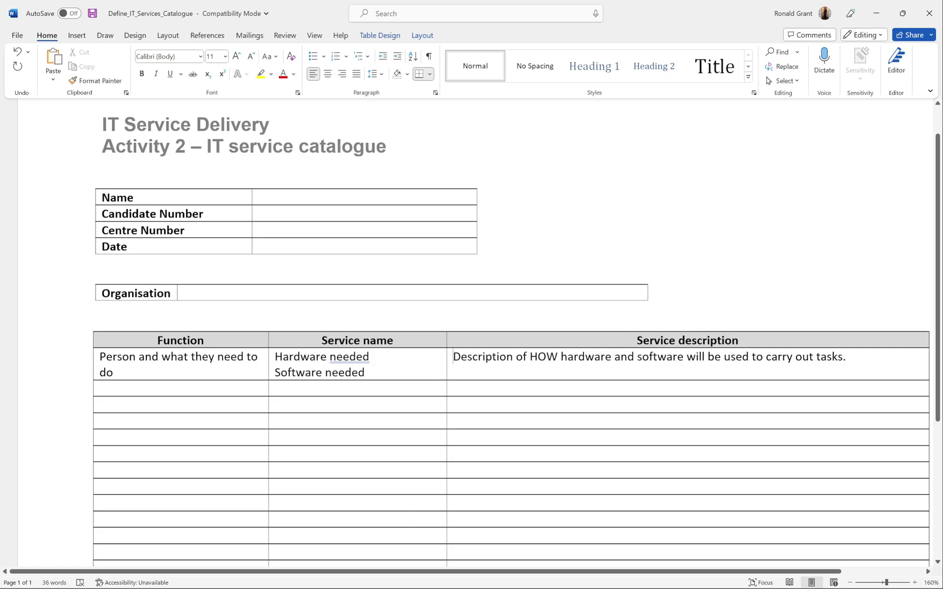
Step: Review the guidance text under the Service description heading in the blank service catalogue table
{"action": "left_click_drag", "start_coordinate": [452, 356], "coordinate": [808, 357]}
{"action": "left_click", "coordinate": [546, 357]}
{"action": "left_click", "coordinate": [845, 356]}
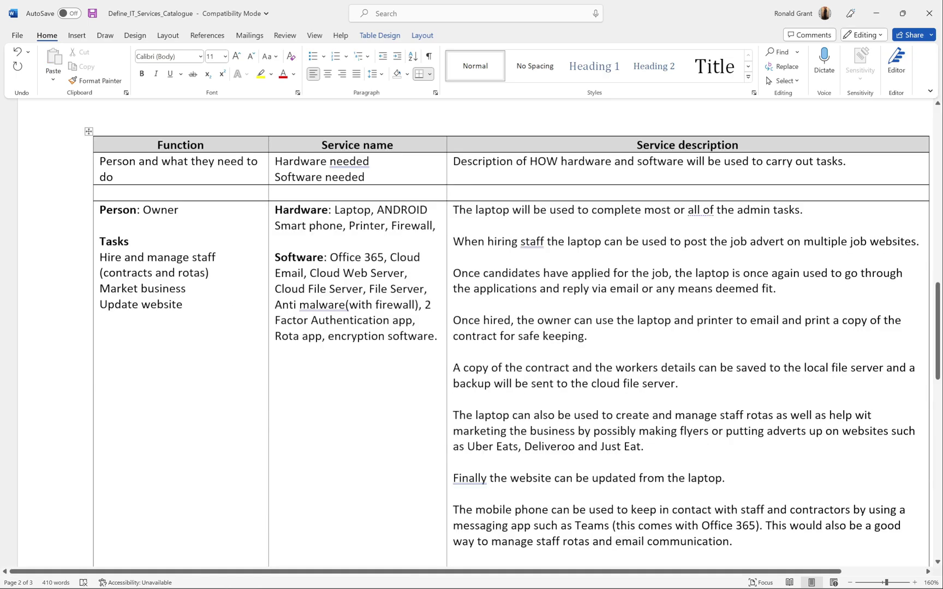
Step: Review the Owner's entry in the Function column, covering the person and each listed task
{"action": "triple_click", "coordinate": [120, 210]}
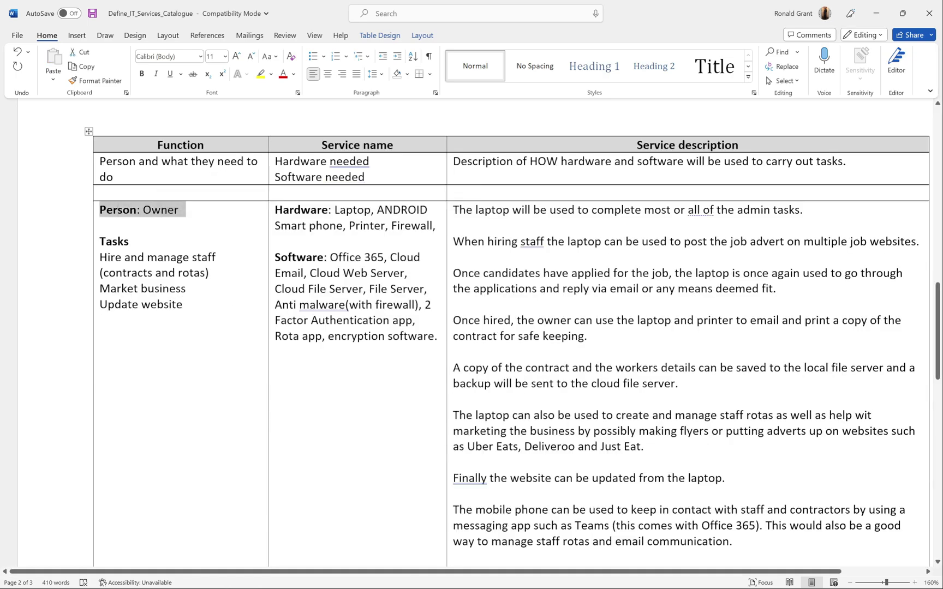
{"action": "left_click_drag", "start_coordinate": [188, 304], "coordinate": [117, 243]}
{"action": "left_click", "coordinate": [117, 259]}
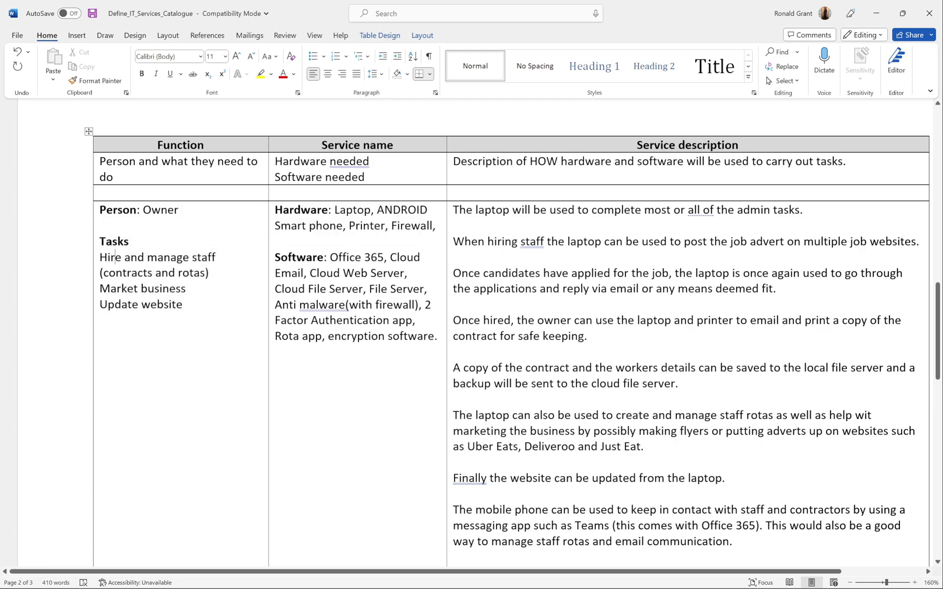
{"action": "left_click_drag", "start_coordinate": [214, 272], "coordinate": [99, 257]}
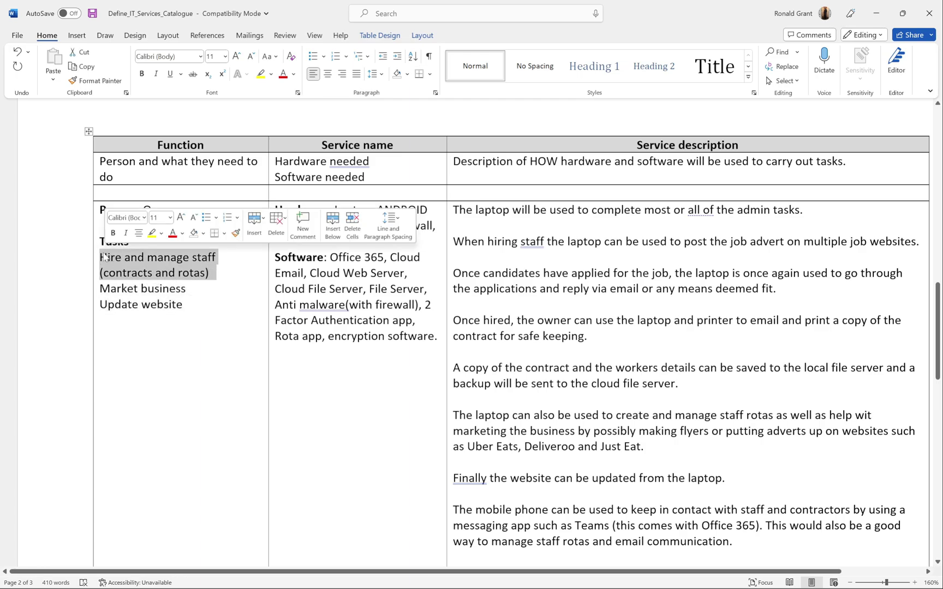
{"action": "left_click", "coordinate": [127, 288]}
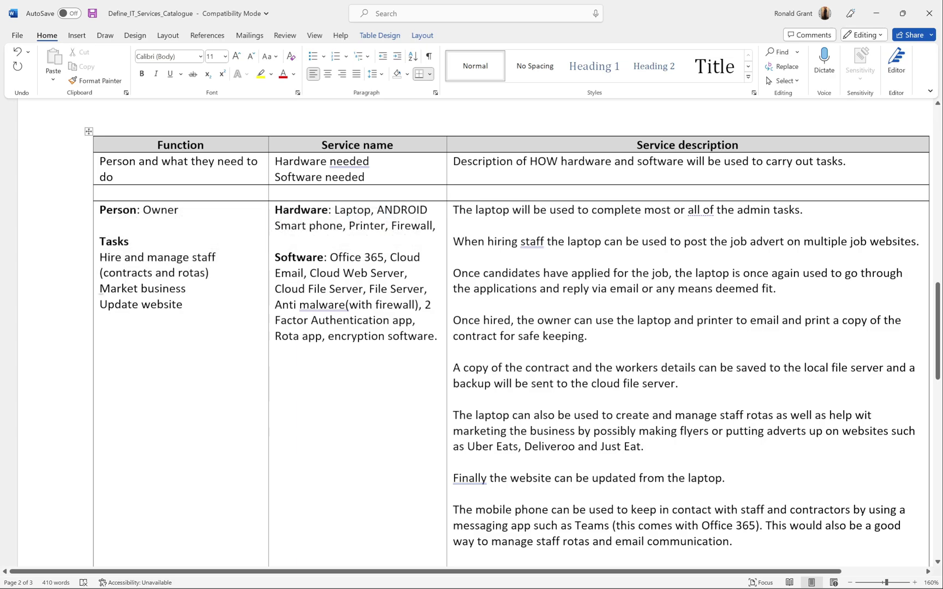
{"action": "left_click_drag", "start_coordinate": [99, 288], "coordinate": [194, 289]}
{"action": "left_click", "coordinate": [188, 290]}
{"action": "left_click_drag", "start_coordinate": [189, 304], "coordinate": [96, 267]}
{"action": "left_click", "coordinate": [151, 304]}
{"action": "left_click_drag", "start_coordinate": [97, 304], "coordinate": [191, 306]}
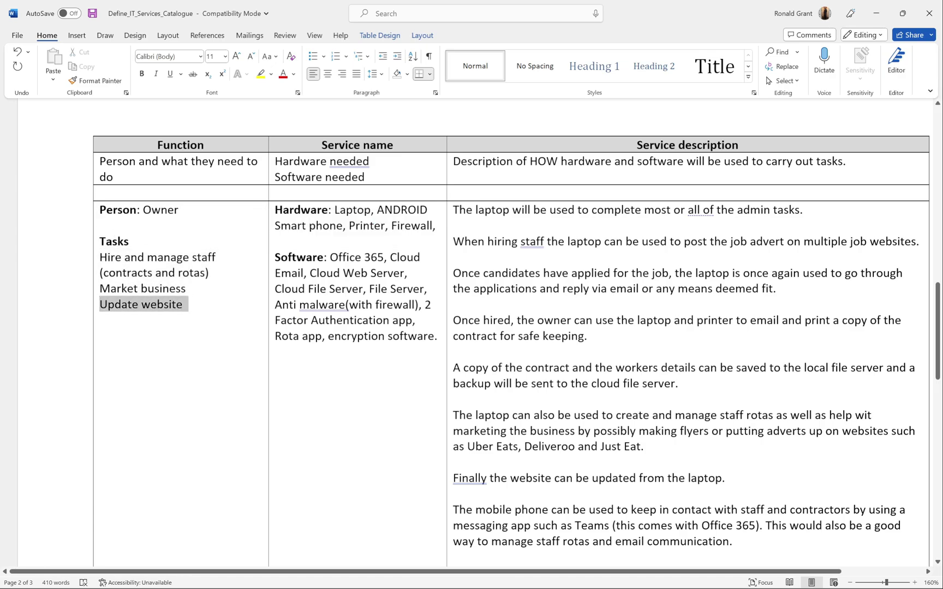
Step: Replace the comma after "Firewall" with a full stop at the end of the Owner's hardware list
{"action": "scroll", "coordinate": [211, 312], "scroll_direction": "up", "scroll_amount": 4, "text": "ctrl"}
{"action": "scroll", "coordinate": [212, 319], "scroll_direction": "up", "scroll_amount": 3}
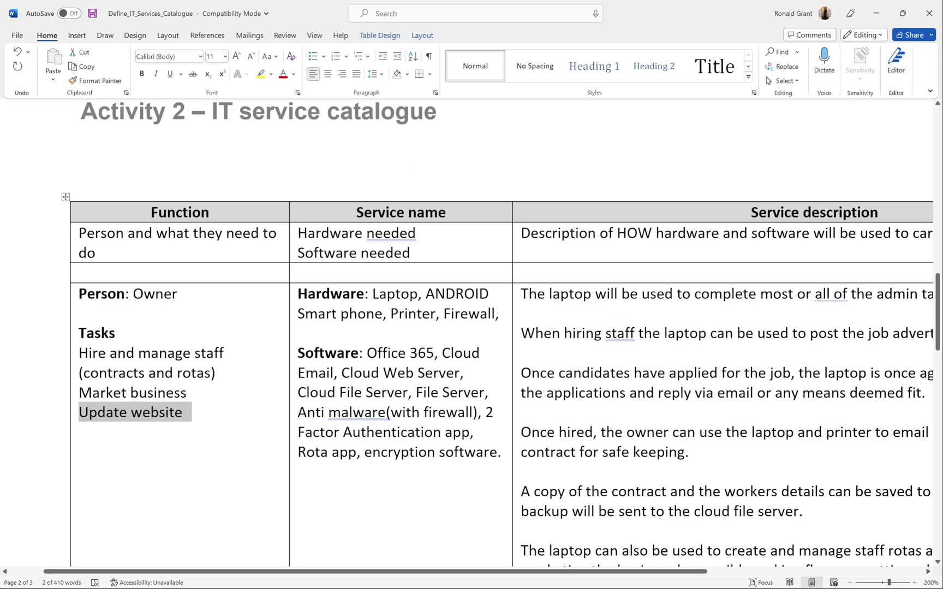
{"action": "left_click", "coordinate": [499, 314]}
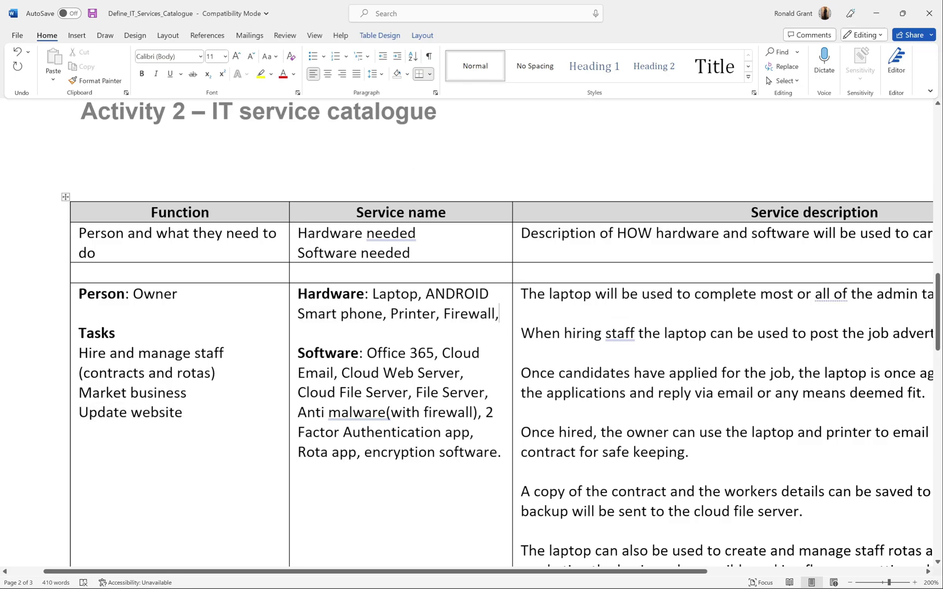
{"action": "key", "text": "BackSpace"}
{"action": "type", "text": "."}
Step: Review the laptop, Android smart phone, printer and firewall entries in the Owner's hardware list
{"action": "left_click_drag", "start_coordinate": [515, 576], "coordinate": [658, 557]}
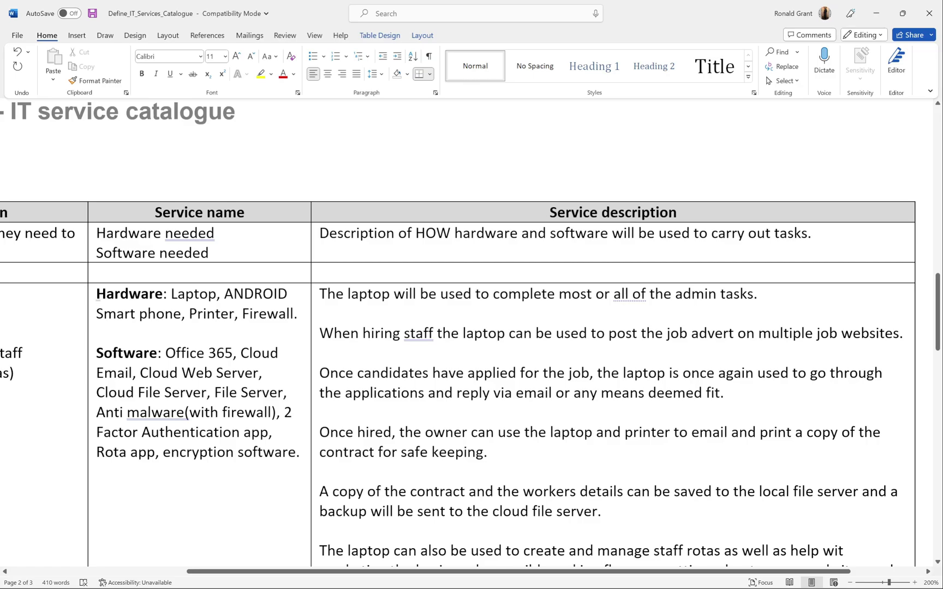
{"action": "double_click", "coordinate": [194, 293]}
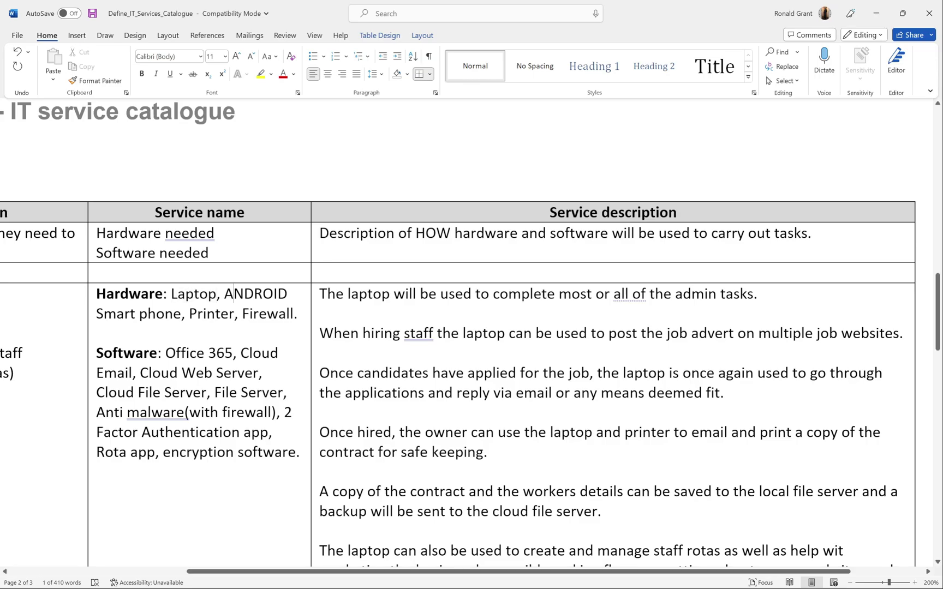
{"action": "left_click", "coordinate": [96, 313]}
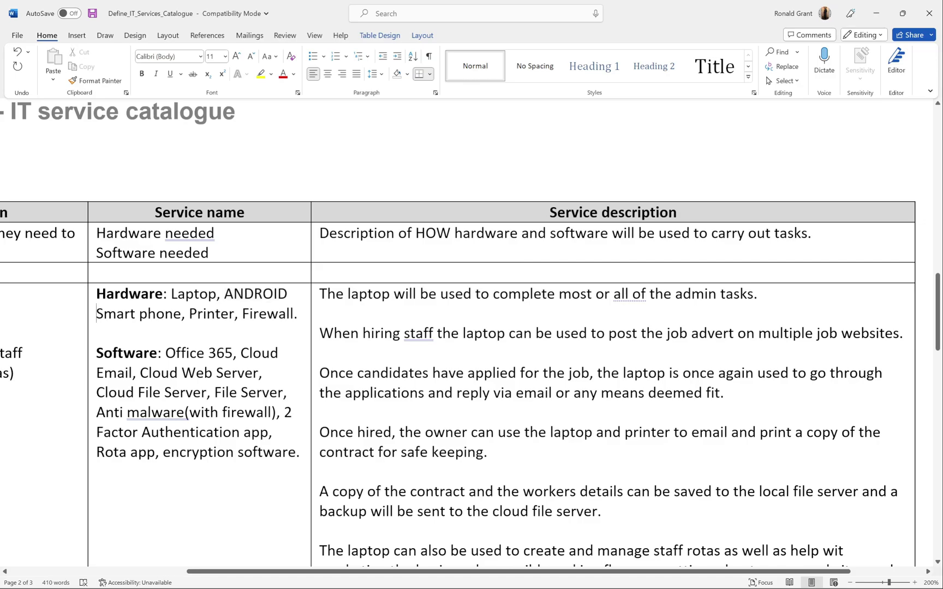
{"action": "double_click", "coordinate": [204, 313]}
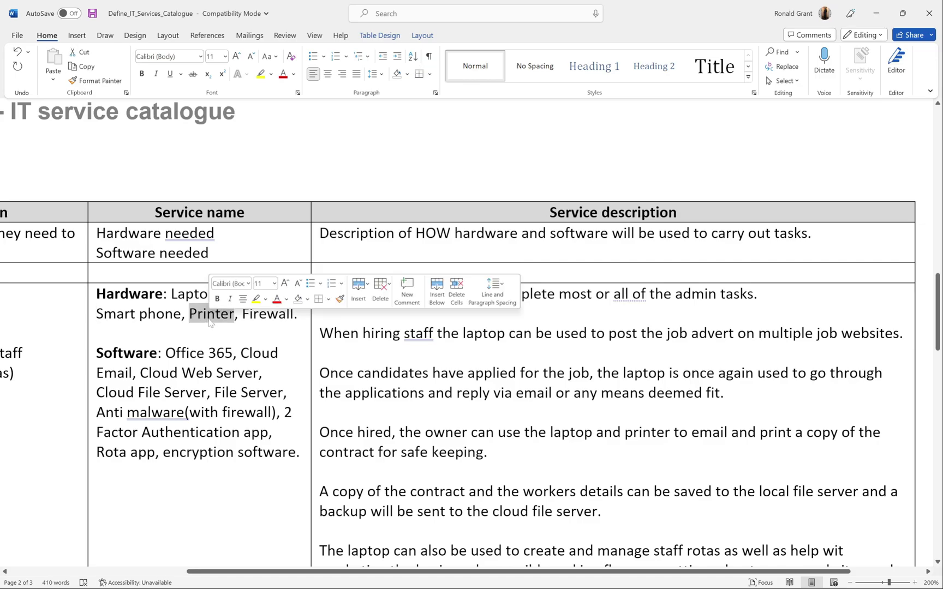
{"action": "double_click", "coordinate": [267, 314]}
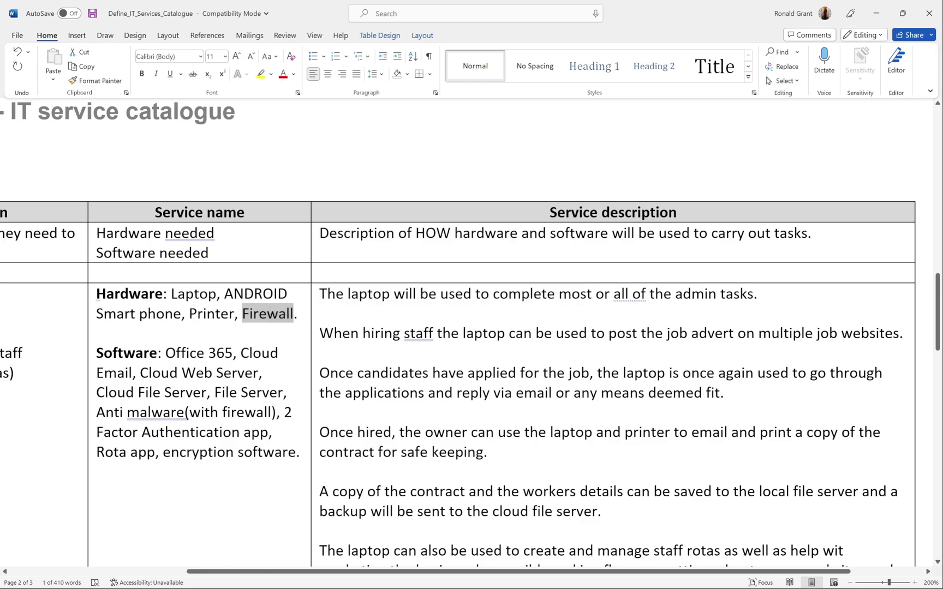
Step: Switch to Chrome to view the image results for "hardware firewall" and return to the Word document
{"action": "key", "text": "alt+Tab"}
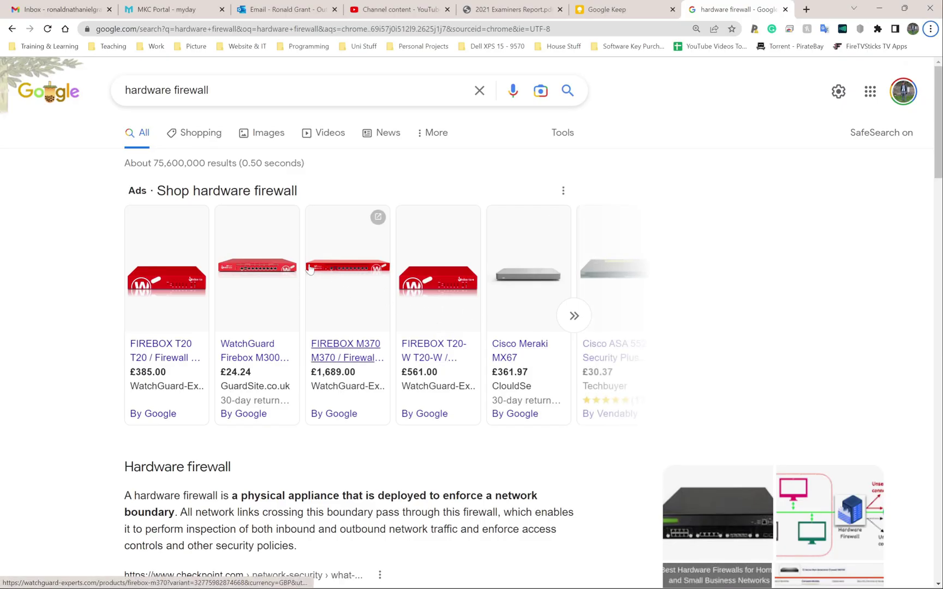
{"action": "left_click", "coordinate": [264, 141]}
{"action": "scroll", "coordinate": [367, 285], "scroll_direction": "down", "scroll_amount": 1}
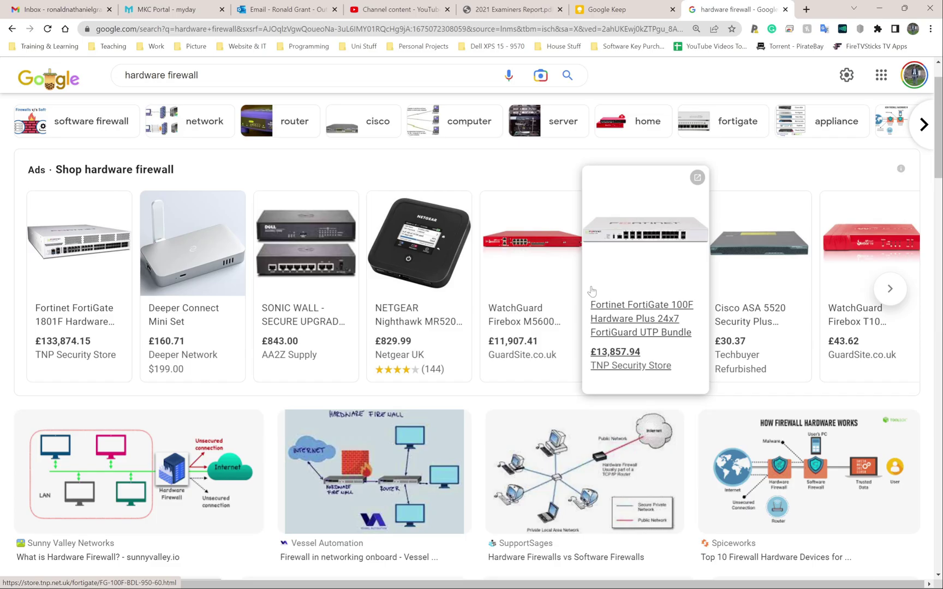
{"action": "key", "text": "alt+Tab"}
{"action": "left_click", "coordinate": [437, 294]}
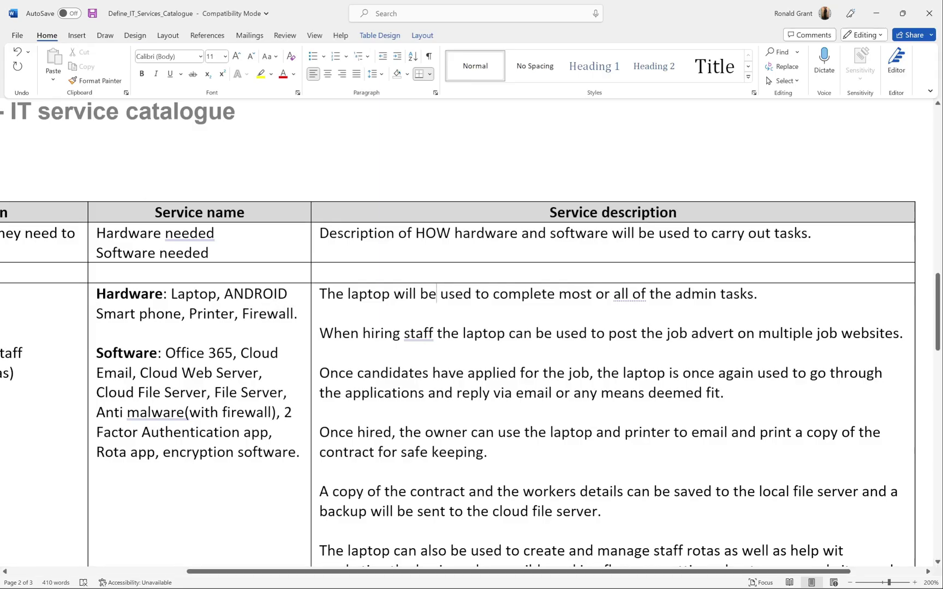
Step: Add "(Word, Access, Excel, Outlook, Teams)" directly after "Office 365" in the Owner's software list
{"action": "left_click_drag", "start_coordinate": [233, 353], "coordinate": [166, 353]}
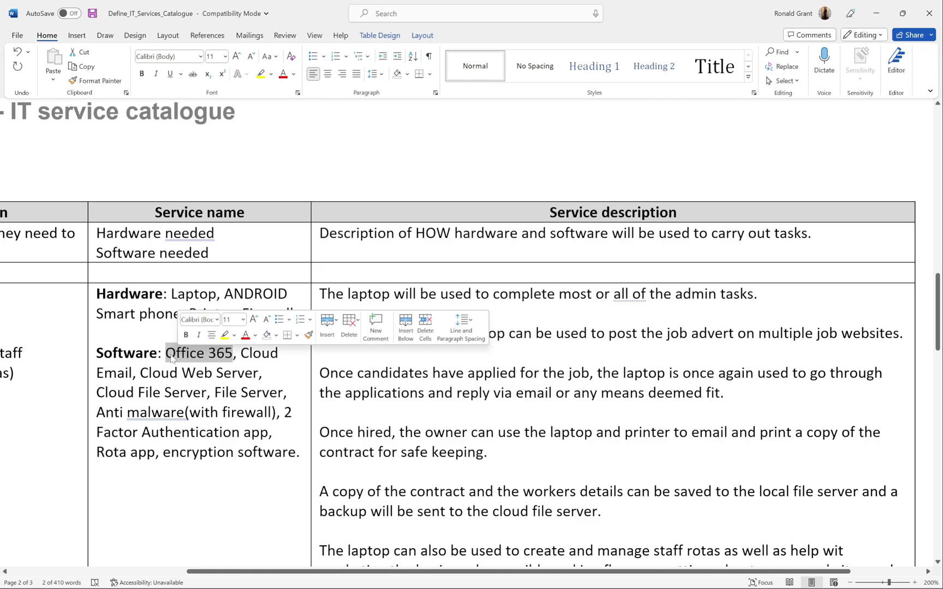
{"action": "left_click", "coordinate": [166, 357]}
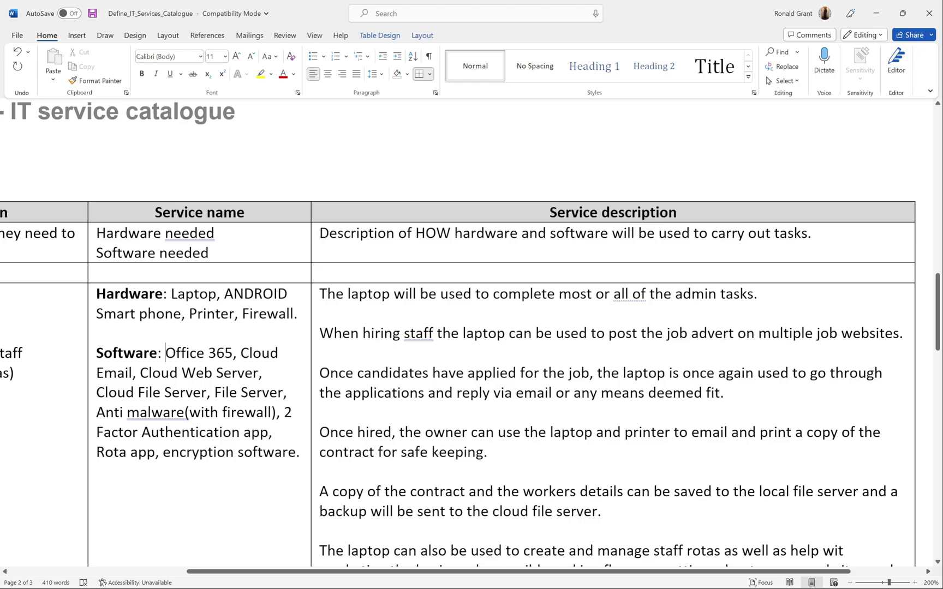
{"action": "left_click_drag", "start_coordinate": [166, 355], "coordinate": [233, 355]}
{"action": "left_click", "coordinate": [233, 355]}
{"action": "type", "text": "()"}
{"action": "key", "text": "Left"}
{"action": "type", "text": "W"}
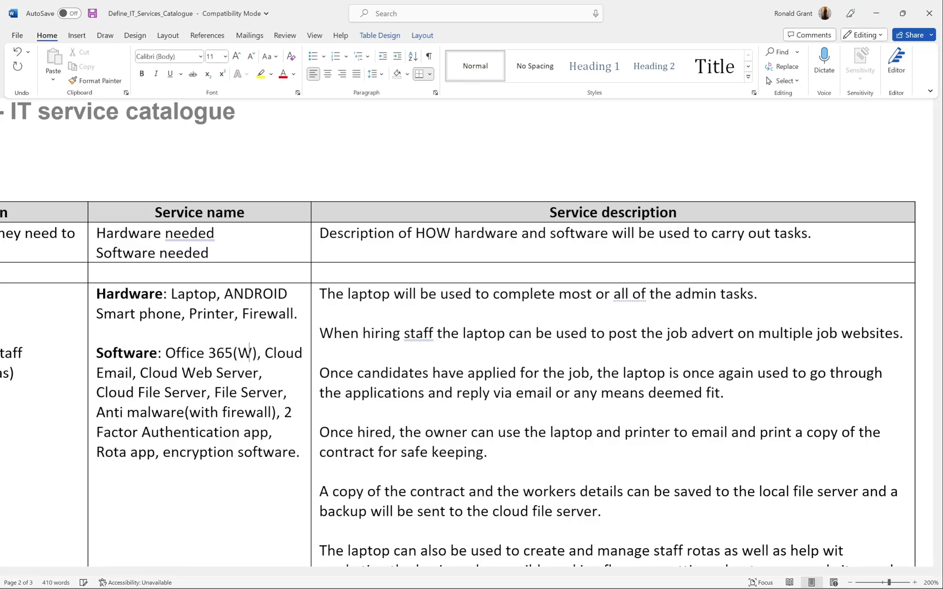
{"action": "type", "text": "ord, A"}
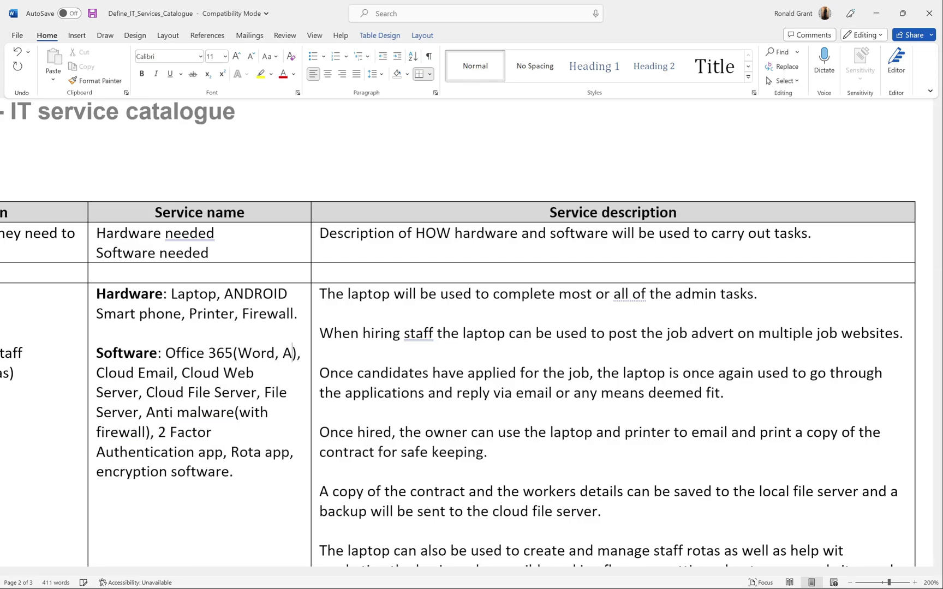
{"action": "type", "text": "ccess"}
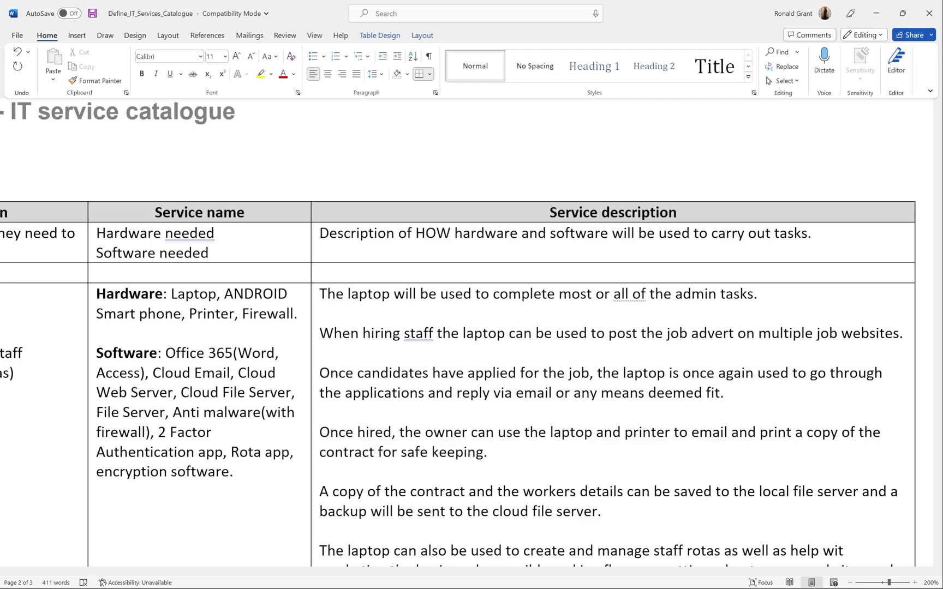
{"action": "type", "text": ", Ex"}
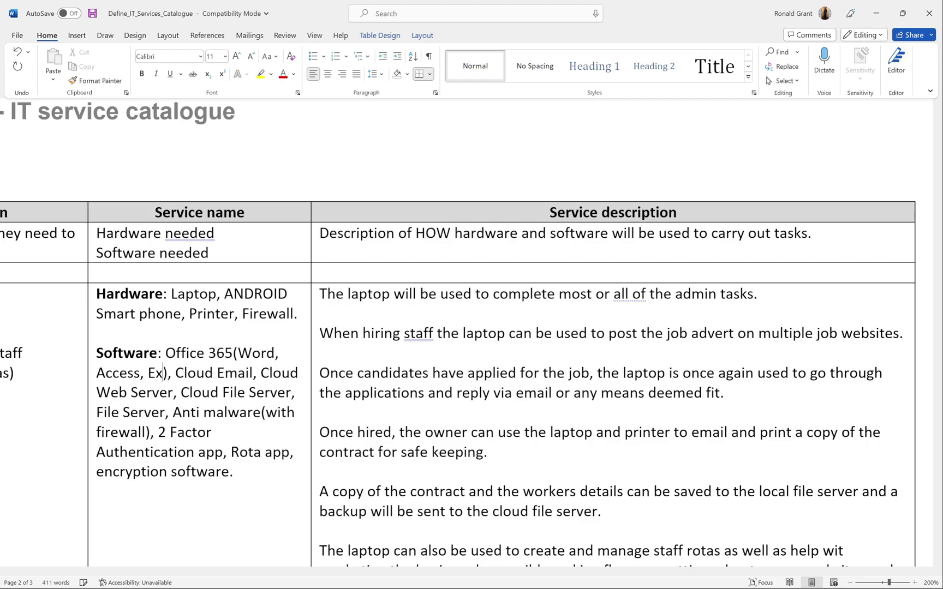
{"action": "type", "text": "cel, Outlook"}
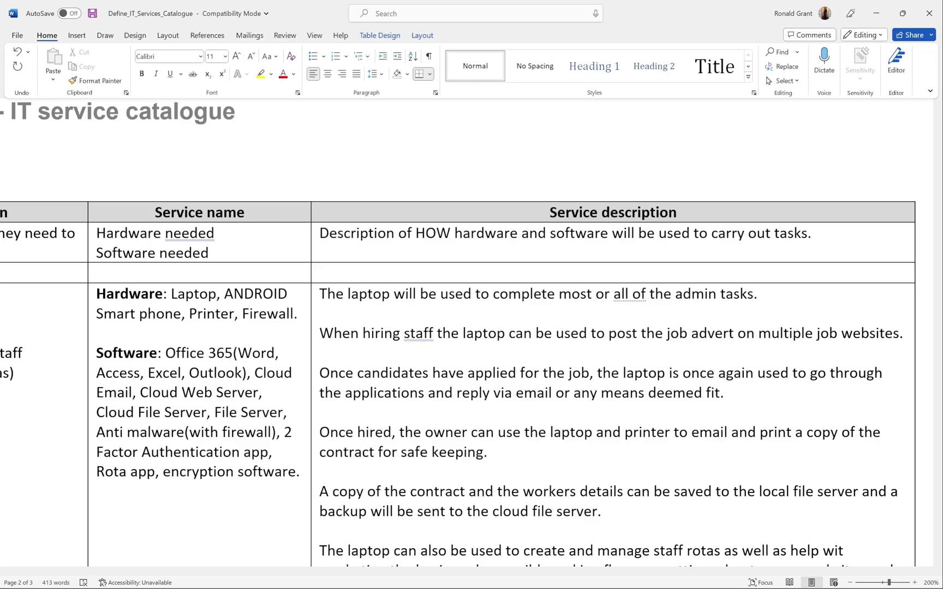
{"action": "type", "text": ", Teams"}
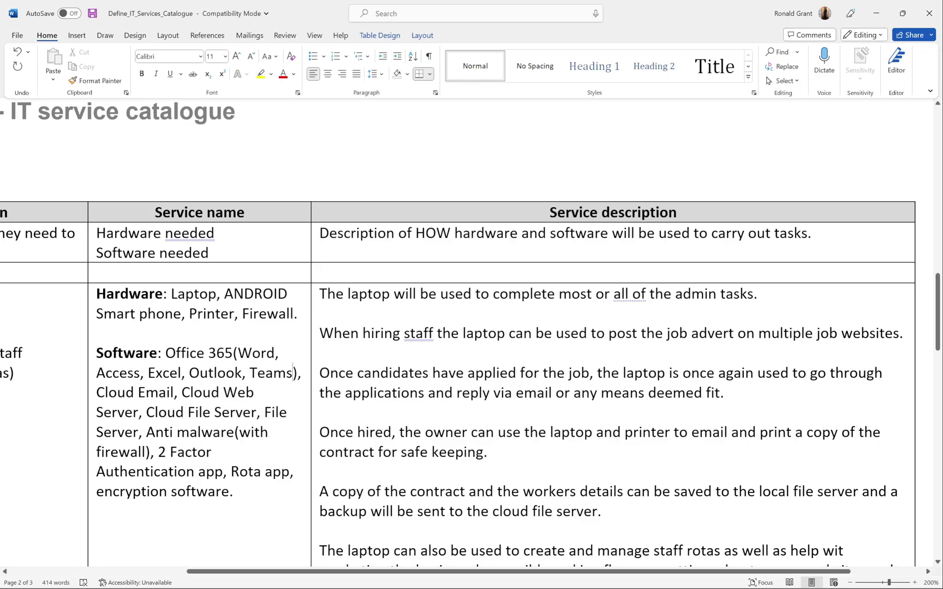
Step: Review the Teams, Cloud Email, Cloud Web Server, Cloud File Server and Office 365 entries in the software list
{"action": "double_click", "coordinate": [271, 372]}
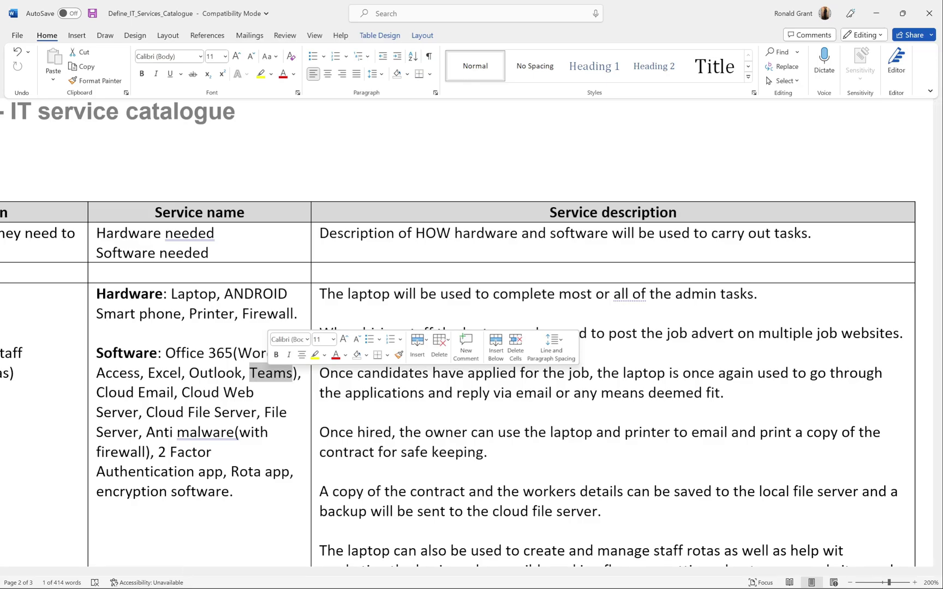
{"action": "left_click", "coordinate": [257, 373]}
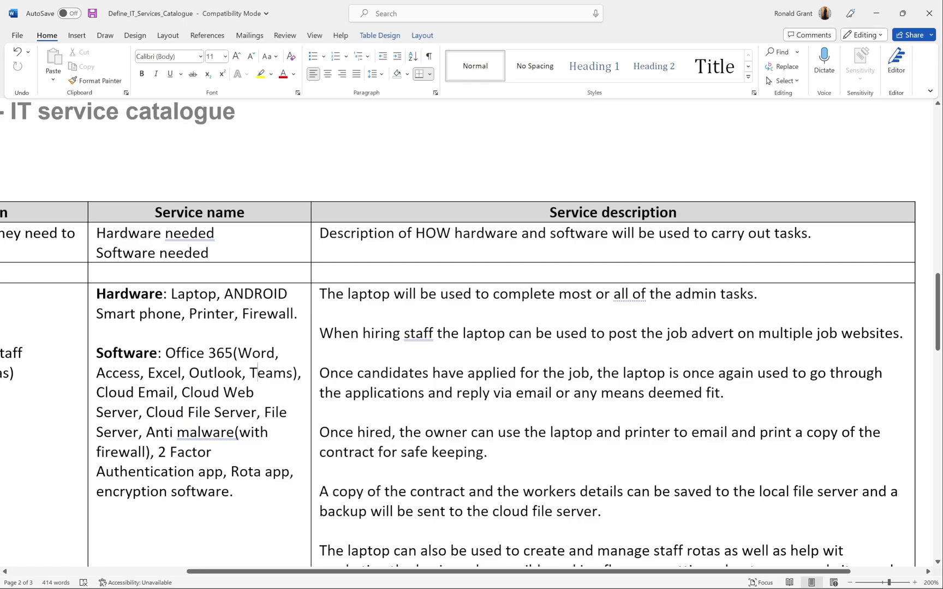
{"action": "left_click_drag", "start_coordinate": [97, 392], "coordinate": [173, 393]}
{"action": "left_click", "coordinate": [199, 412]}
{"action": "left_click_drag", "start_coordinate": [97, 393], "coordinate": [173, 393]}
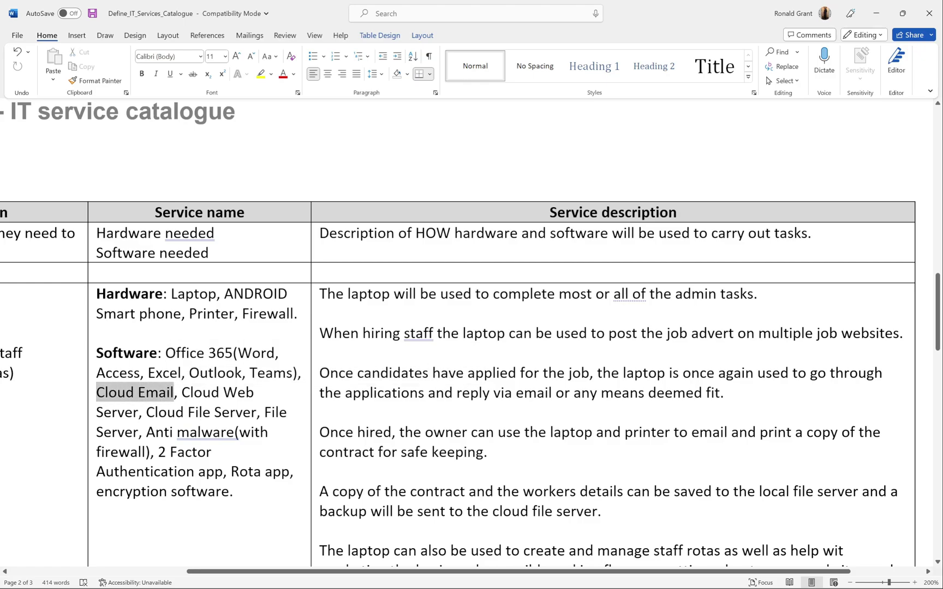
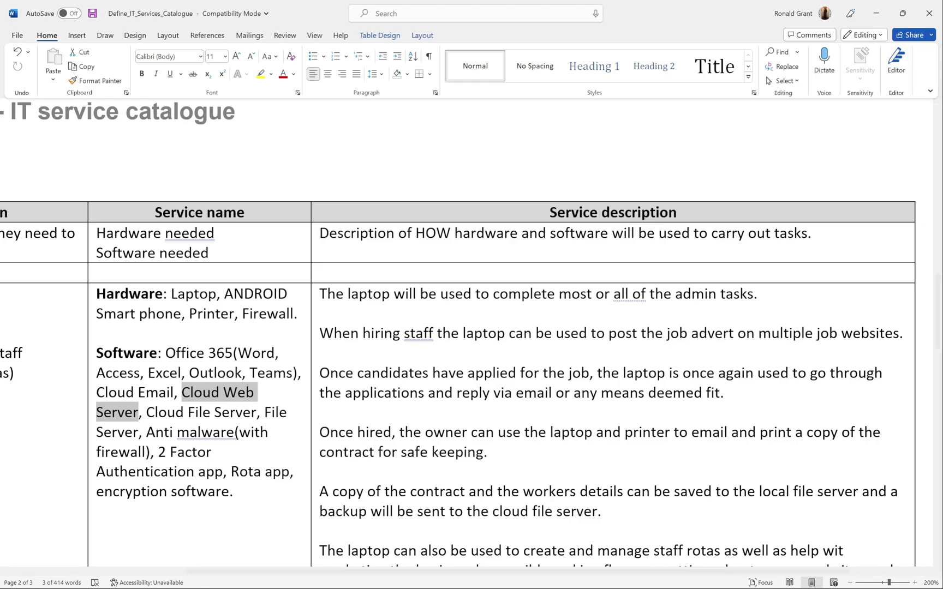
{"action": "left_click_drag", "start_coordinate": [149, 412], "coordinate": [256, 413]}
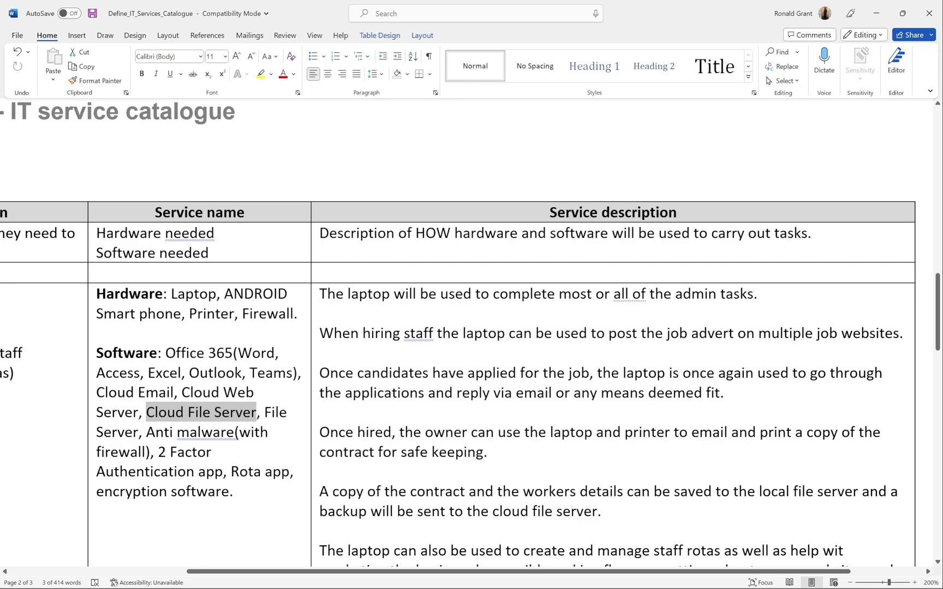
{"action": "left_click_drag", "start_coordinate": [165, 353], "coordinate": [233, 353]}
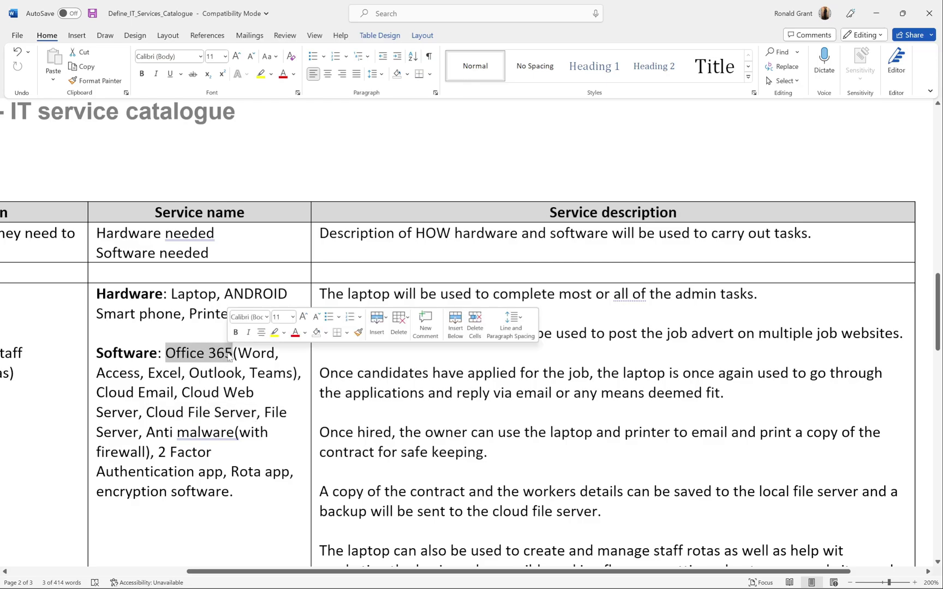
{"action": "left_click", "coordinate": [208, 353]}
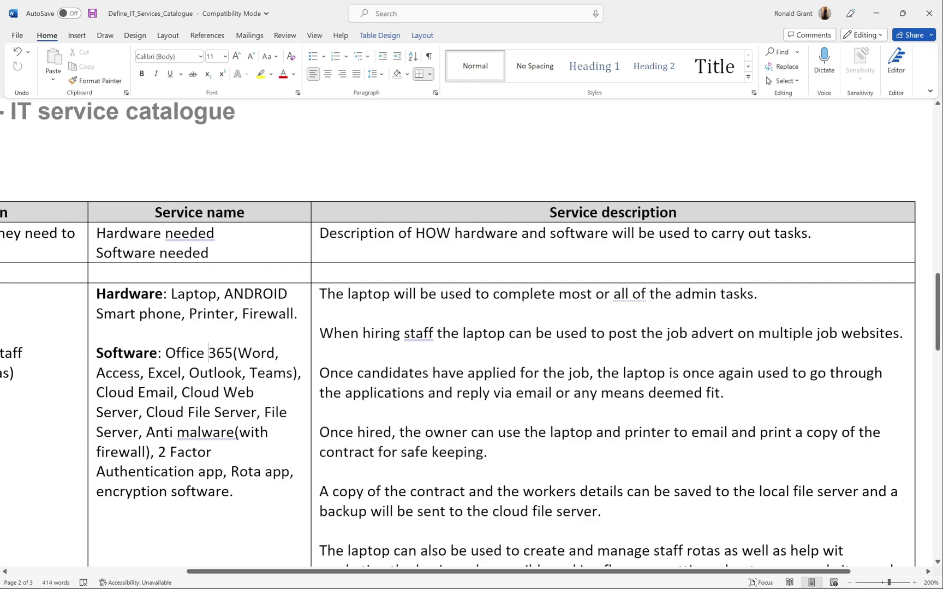
Step: Insert "Physical" before the "File Server" entry that follows "Cloud File Server" in the Owner's software list
{"action": "left_click", "coordinate": [264, 412]}
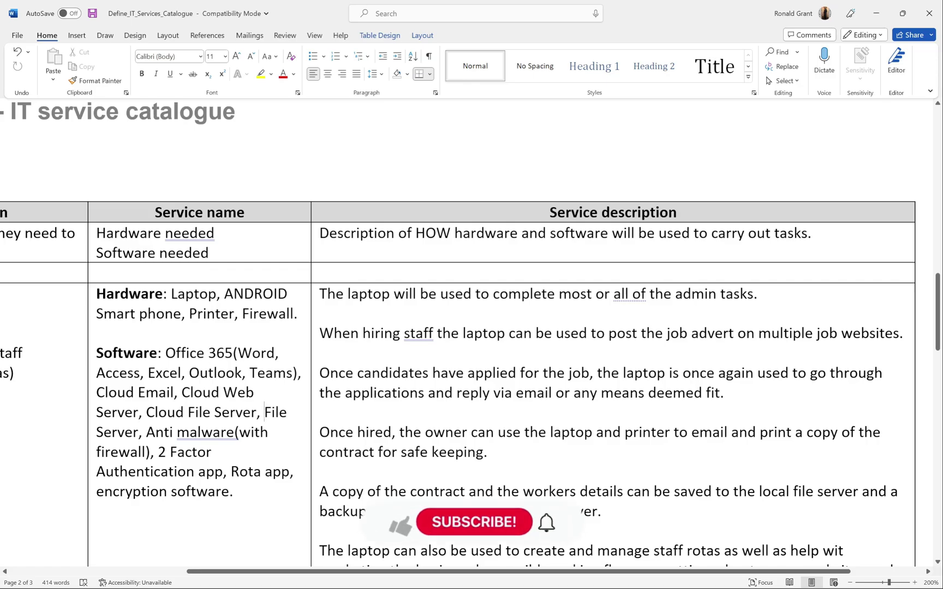
{"action": "type", "text": "Physical"}
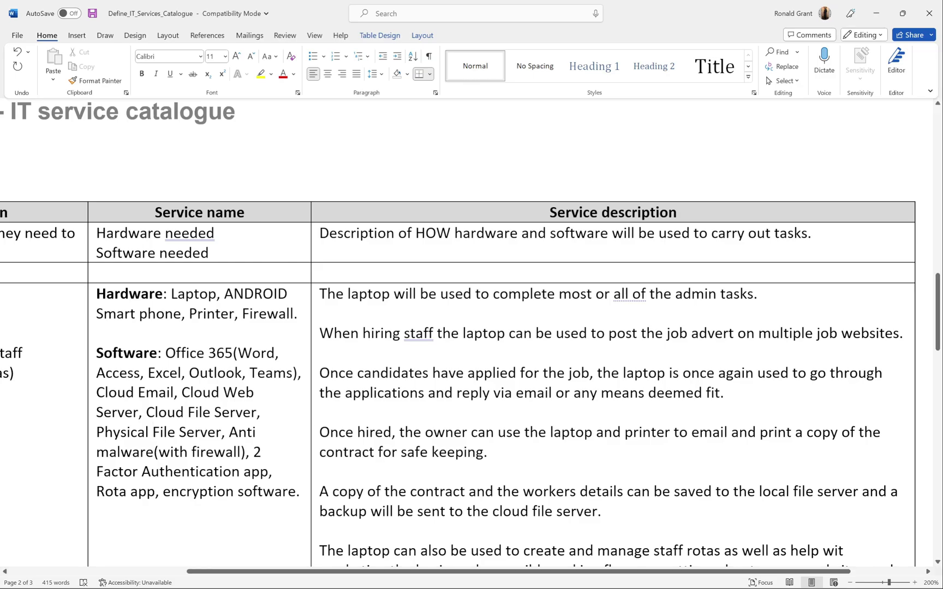
Step: Review the "Anti malware(with firewall)" entry in the Owner's software list
{"action": "left_click_drag", "start_coordinate": [158, 451], "coordinate": [228, 433]}
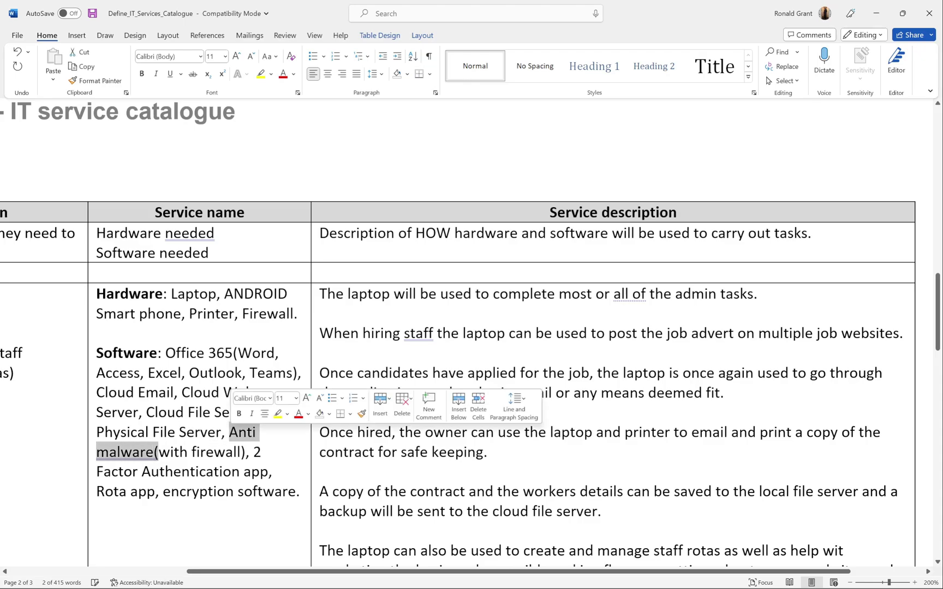
{"action": "left_click_drag", "start_coordinate": [158, 451], "coordinate": [240, 452]}
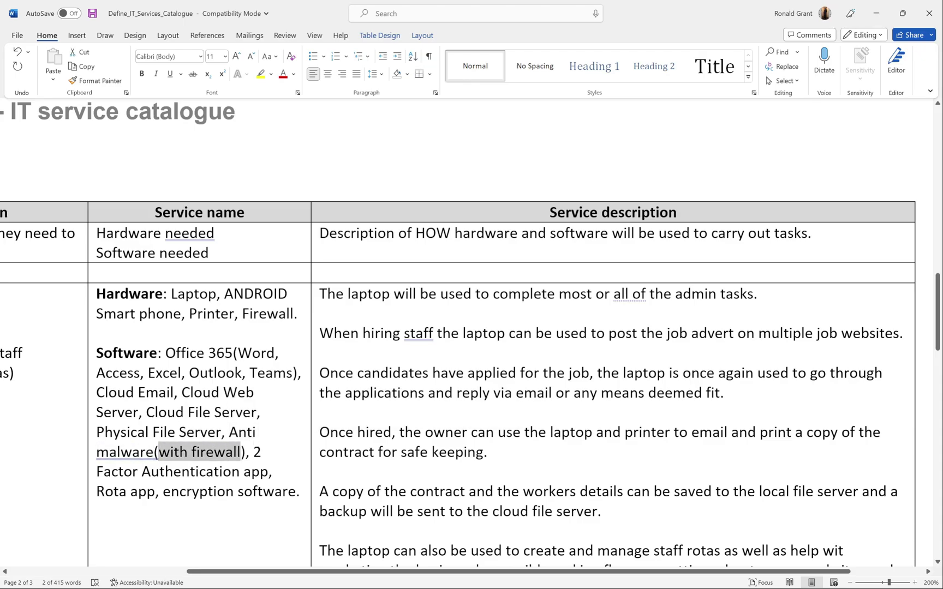
Step: Review the 2 Factor Authentication app, Rota app and Teams entries in the Owner's software list
{"action": "mouse_move", "coordinate": [240, 451]}
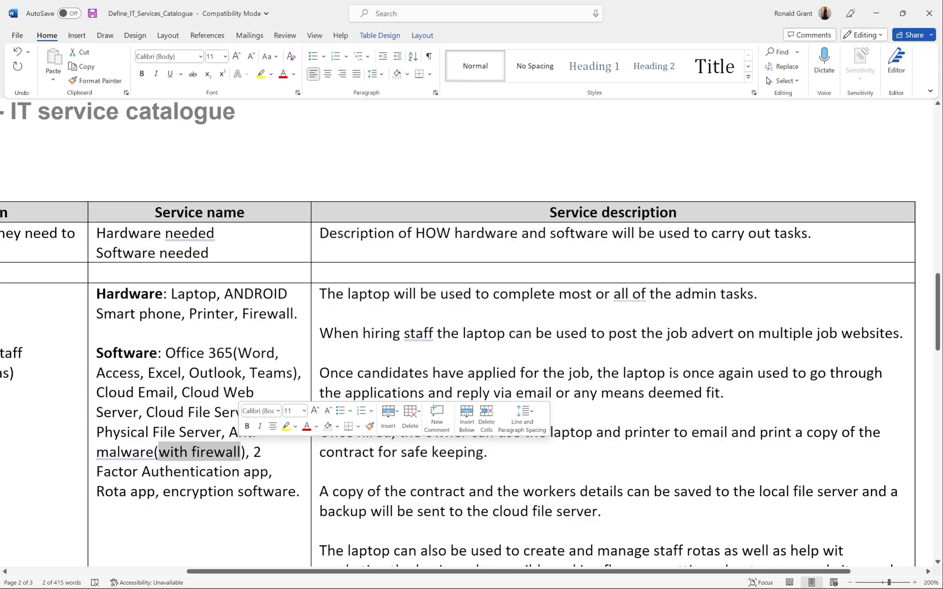
{"action": "left_click_drag", "start_coordinate": [253, 453], "coordinate": [265, 476]}
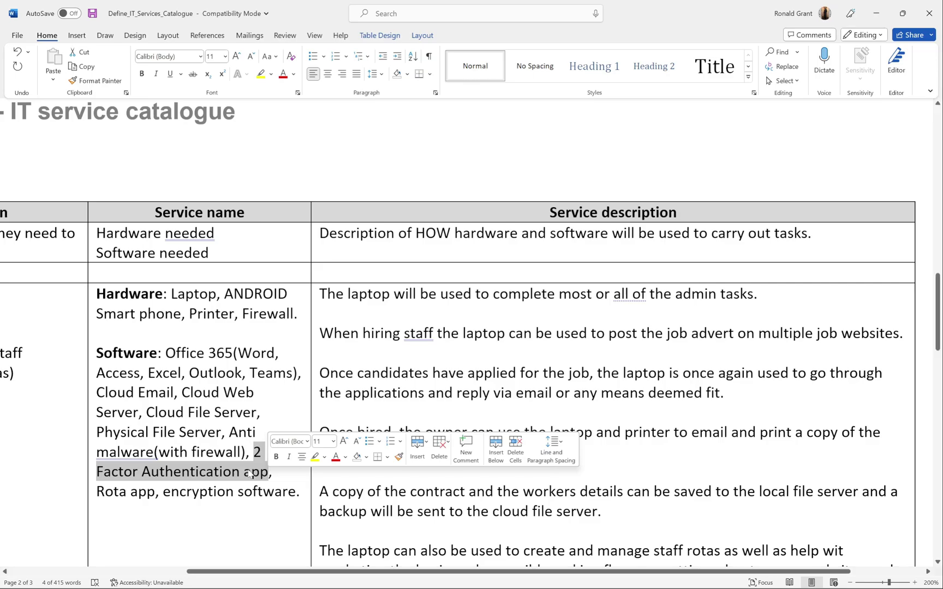
{"action": "left_click_drag", "start_coordinate": [97, 491], "coordinate": [155, 491]}
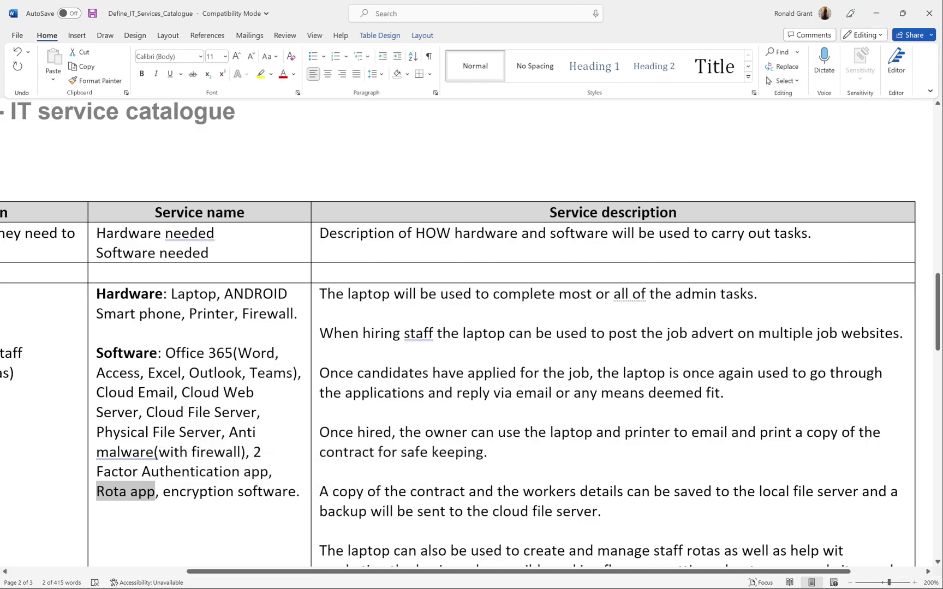
{"action": "double_click", "coordinate": [271, 373]}
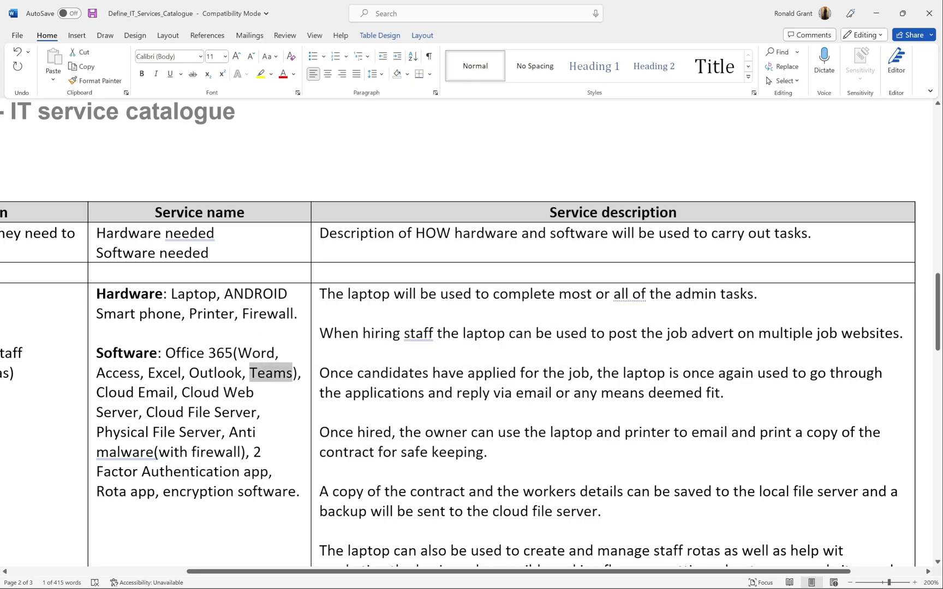
Step: Compare the Owner's tasks with the listed hardware and software, including the "encryption software" entry
{"action": "left_click_drag", "start_coordinate": [96, 294], "coordinate": [273, 471]}
{"action": "mouse_move", "coordinate": [261, 571]}
{"action": "left_mouse_down"}
{"action": "mouse_move", "coordinate": [162, 574]}
{"action": "mouse_move", "coordinate": [253, 572]}
{"action": "left_mouse_up"}
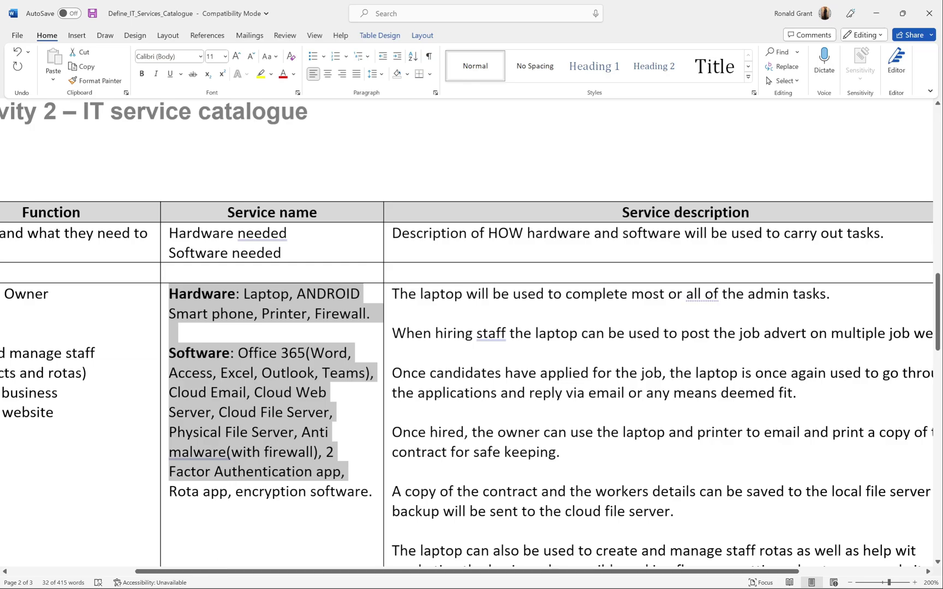
{"action": "scroll", "coordinate": [131, 532], "scroll_direction": "down", "scroll_amount": 1}
{"action": "left_click_drag", "start_coordinate": [60, 361], "coordinate": [23, 300]}
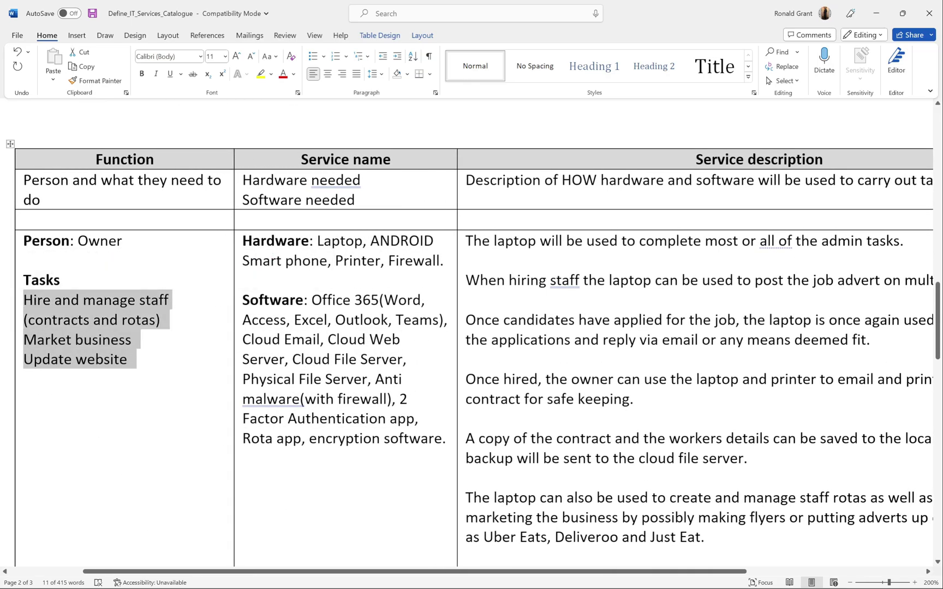
{"action": "left_click_drag", "start_coordinate": [446, 439], "coordinate": [260, 261]}
{"action": "left_click", "coordinate": [313, 378]}
{"action": "key", "text": "Down"}
{"action": "key", "text": "Down"}
{"action": "key", "text": "Down"}
{"action": "key", "text": "ctrl+shift+Right"}
{"action": "key", "text": "ctrl+shift+Right"}
Step: Look through the Owner's service description from the laptop paragraphs to the local file server paragraph
{"action": "left_click_drag", "start_coordinate": [423, 572], "coordinate": [513, 571]}
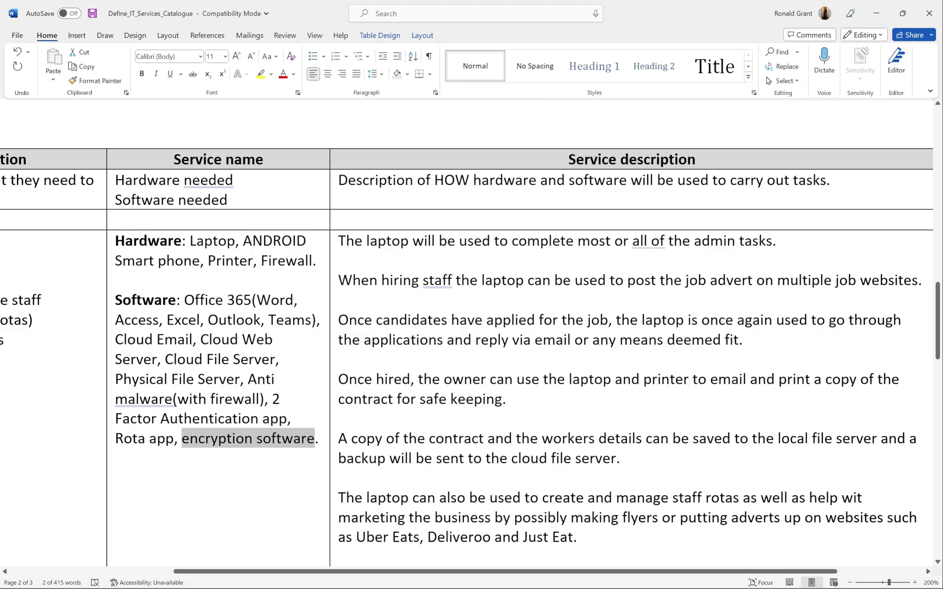
{"action": "scroll", "coordinate": [467, 355], "scroll_direction": "right", "scroll_amount": 3}
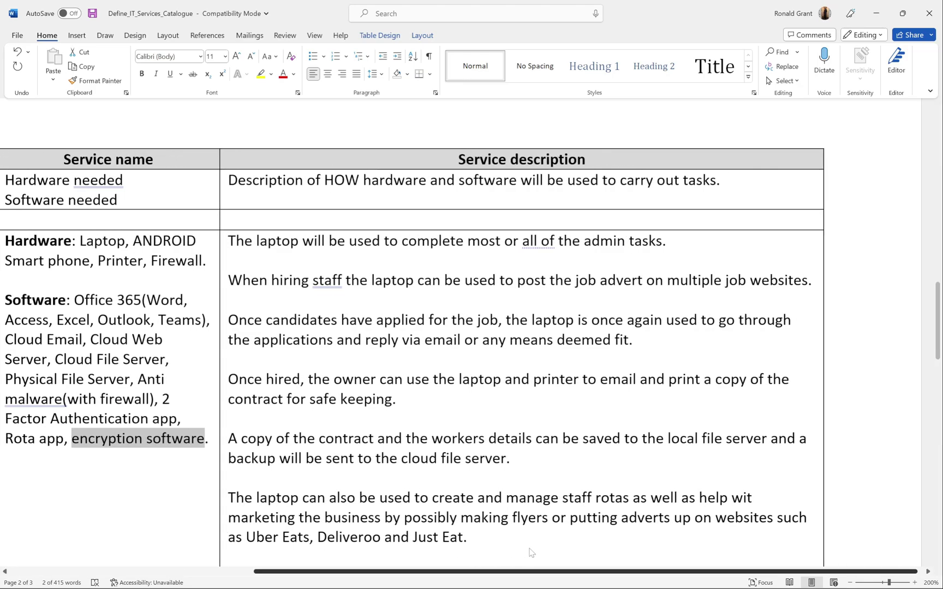
{"action": "scroll", "coordinate": [467, 355], "scroll_direction": "down", "scroll_amount": 1}
{"action": "scroll", "coordinate": [467, 332], "scroll_direction": "down", "scroll_amount": 10}
{"action": "scroll", "coordinate": [467, 333], "scroll_direction": "up", "scroll_amount": 11}
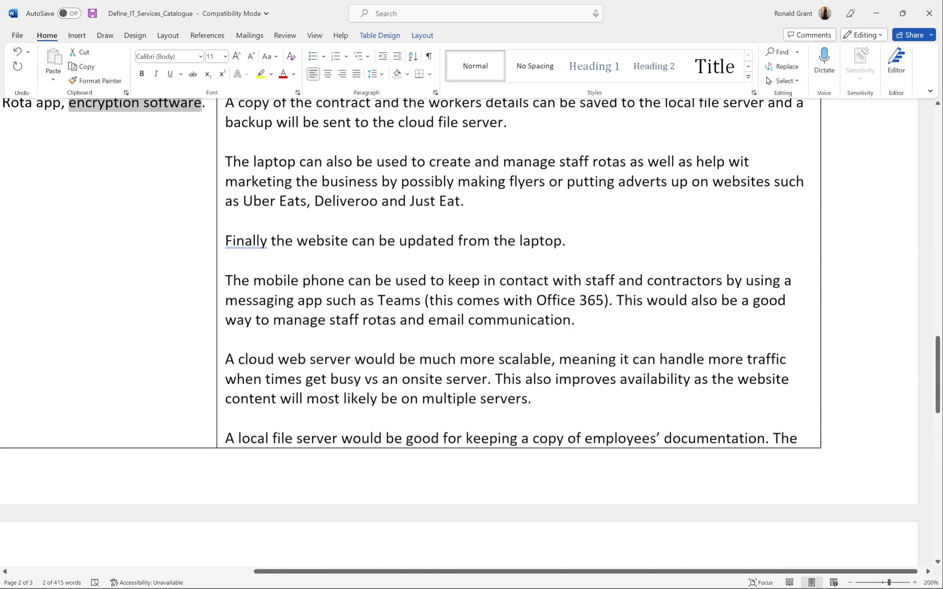
{"action": "scroll", "coordinate": [467, 333], "scroll_direction": "up", "scroll_amount": 3}
{"action": "scroll", "coordinate": [467, 332], "scroll_direction": "up", "scroll_amount": 2}
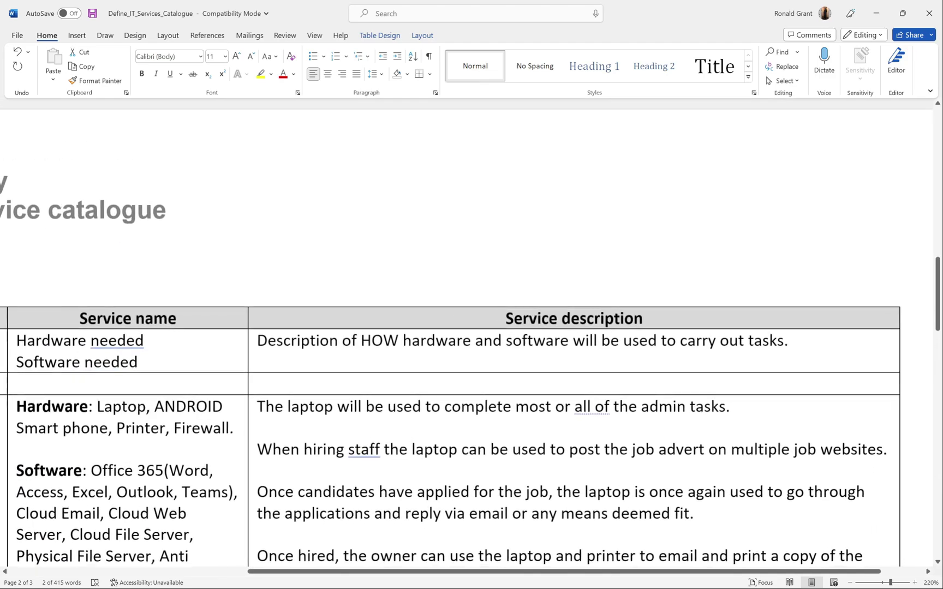
{"action": "scroll", "coordinate": [542, 571], "scroll_direction": "right", "scroll_amount": 2}
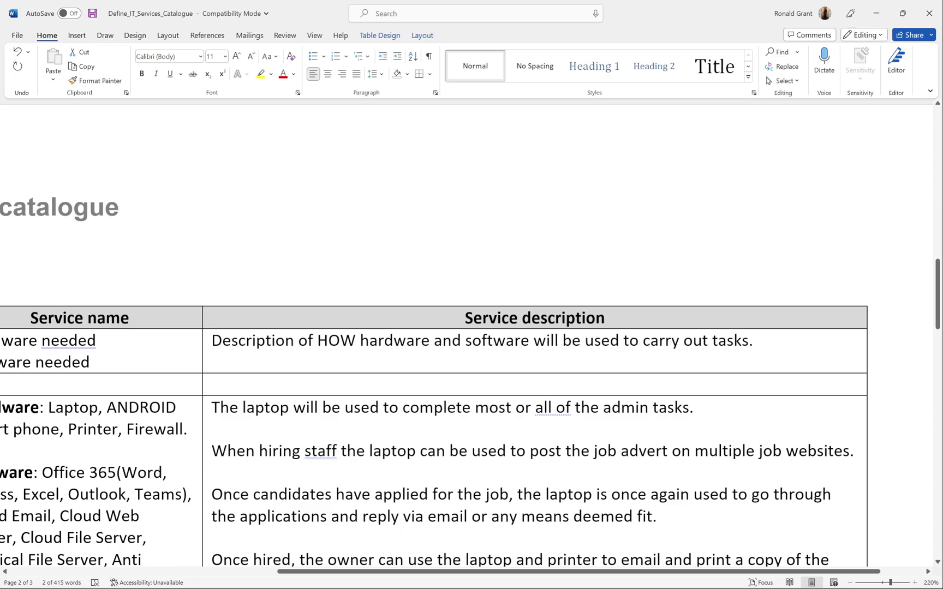
{"action": "scroll", "coordinate": [470, 332], "scroll_direction": "down", "scroll_amount": 3}
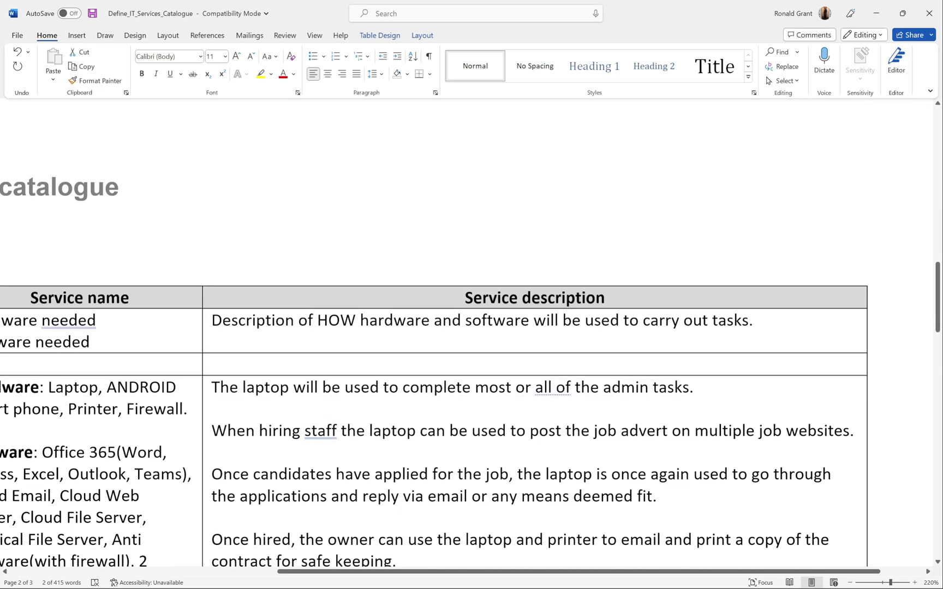
Step: Review the service description paragraphs on admin tasks, job adverts, applications, contract printing and file server backup
{"action": "left_click", "coordinate": [698, 292]}
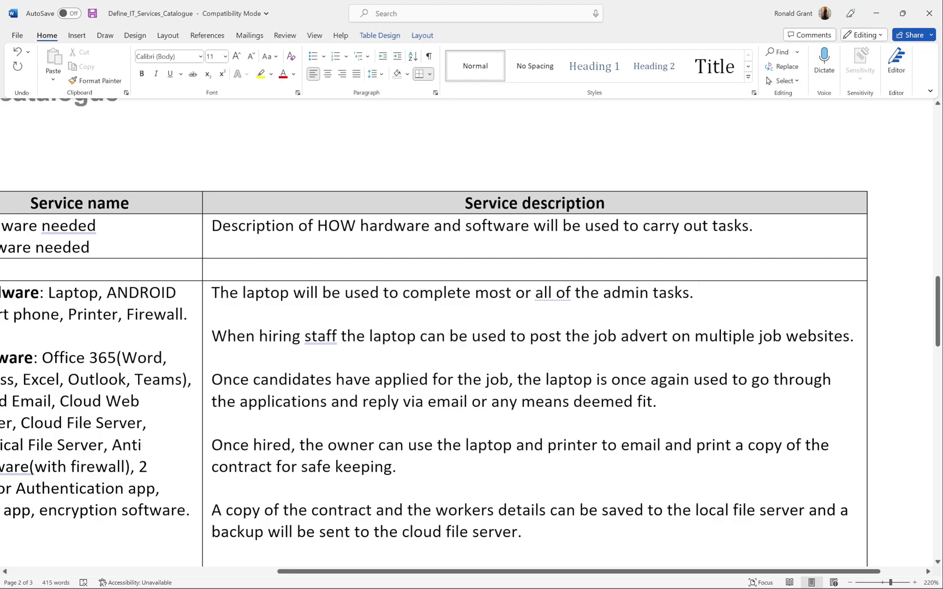
{"action": "double_click", "coordinate": [816, 335]}
{"action": "scroll", "coordinate": [817, 335], "scroll_direction": "down", "scroll_amount": 3}
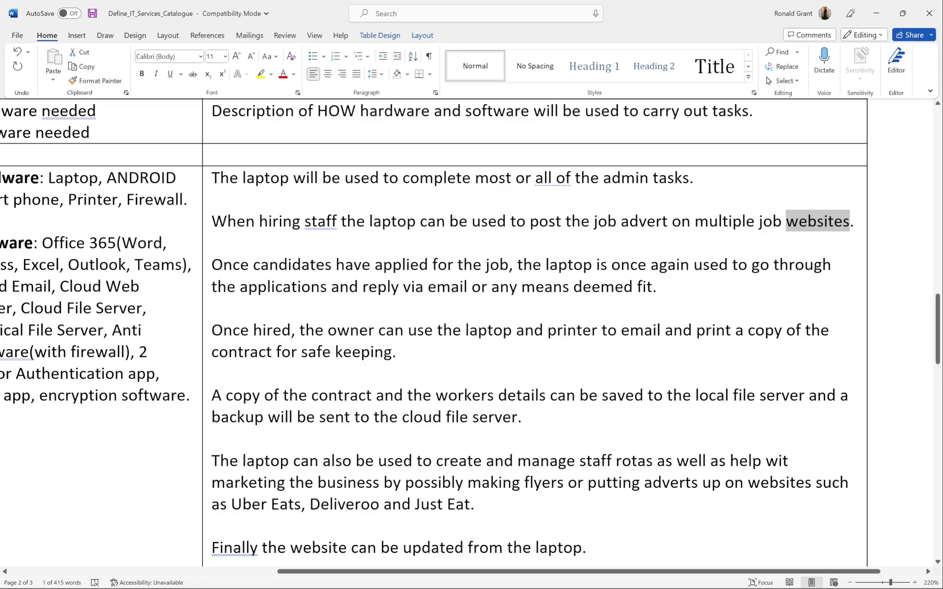
{"action": "left_click_drag", "start_coordinate": [670, 287], "coordinate": [215, 271]}
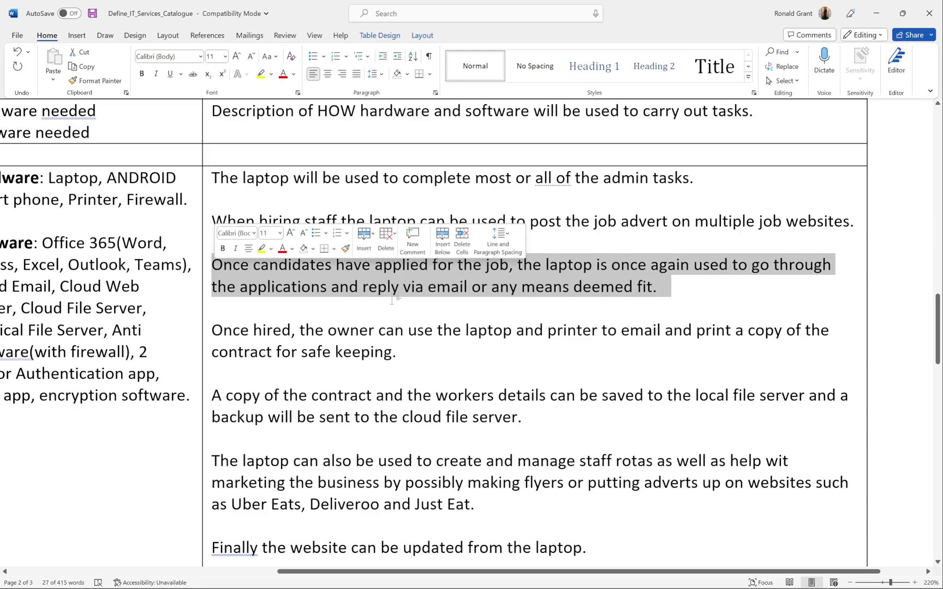
{"action": "scroll", "coordinate": [472, 295], "scroll_direction": "down", "scroll_amount": 2}
{"action": "scroll", "coordinate": [472, 333], "scroll_direction": "down", "scroll_amount": 2}
{"action": "left_click", "coordinate": [249, 215]}
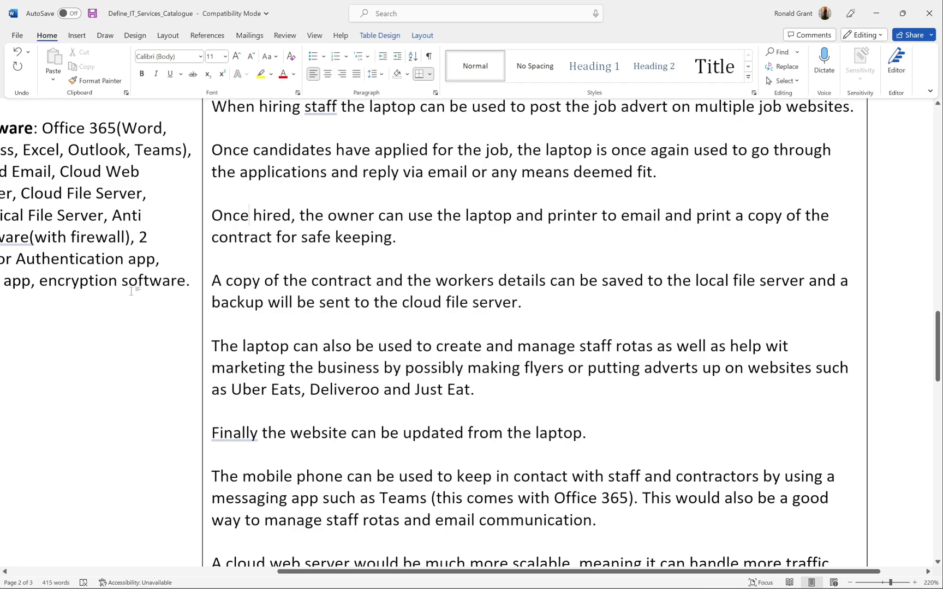
{"action": "left_click_drag", "start_coordinate": [403, 237], "coordinate": [213, 215]}
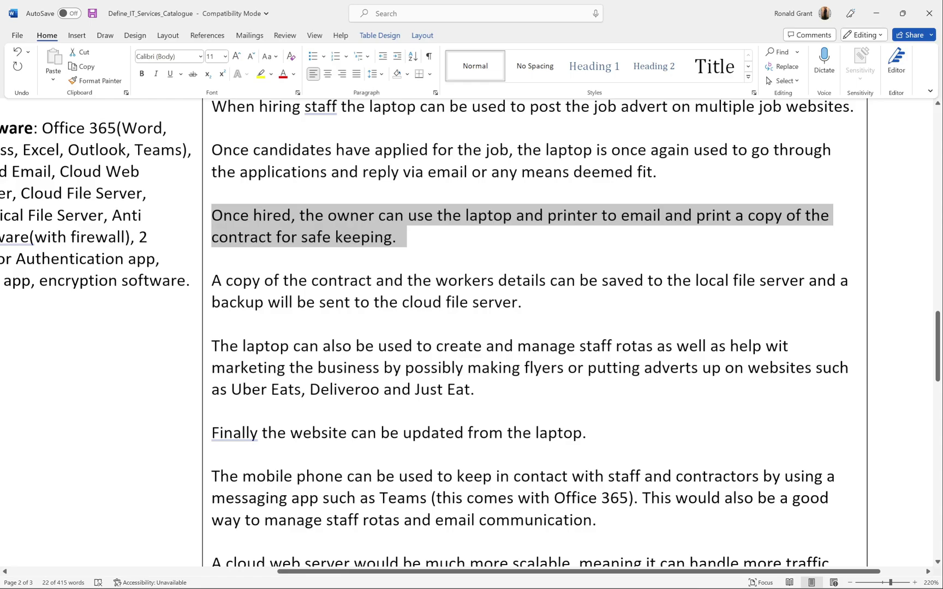
{"action": "left_click", "coordinate": [522, 301]}
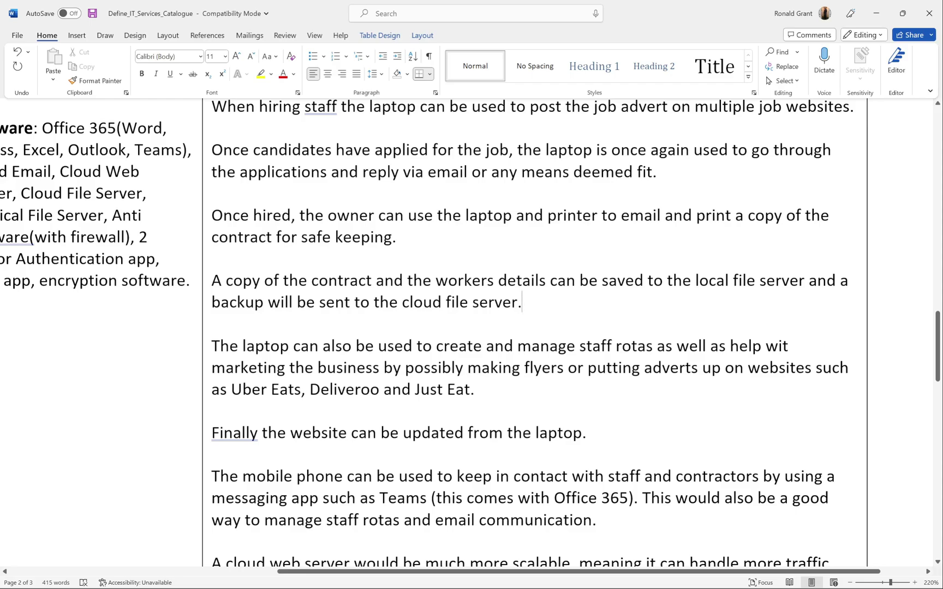
Step: Correct "wit" to "with" in the service description paragraph about staff rotas and marketing
{"action": "left_click", "coordinate": [792, 345]}
{"action": "type", "text": "h"}
Step: Add "(Wix, SquareSapce, WordPress)" before the full stop of the sentence about updating the website from the laptop
{"action": "scroll", "coordinate": [534, 333], "scroll_direction": "down", "scroll_amount": 2}
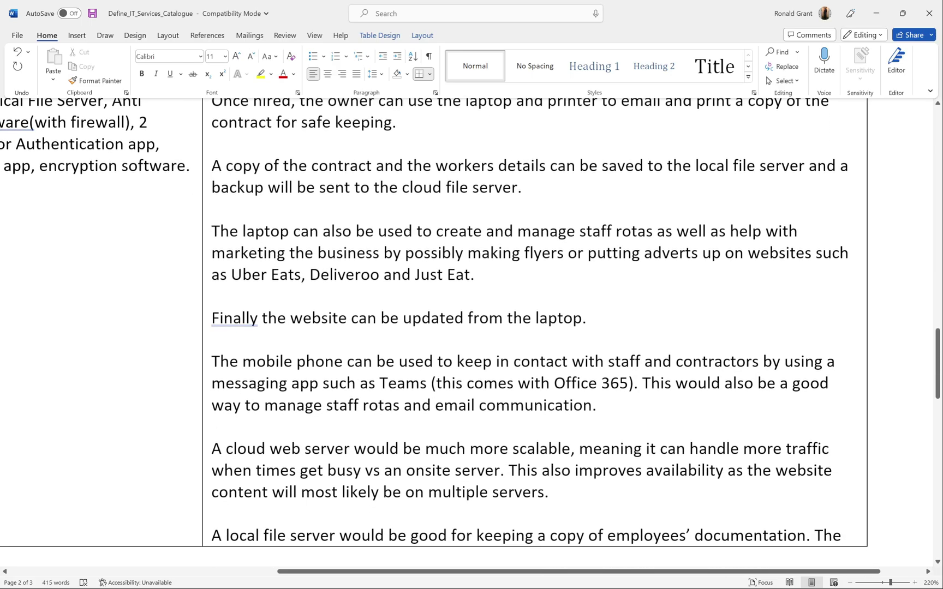
{"action": "left_click", "coordinate": [601, 318]}
{"action": "scroll", "coordinate": [158, 295], "scroll_direction": "up", "scroll_amount": 1}
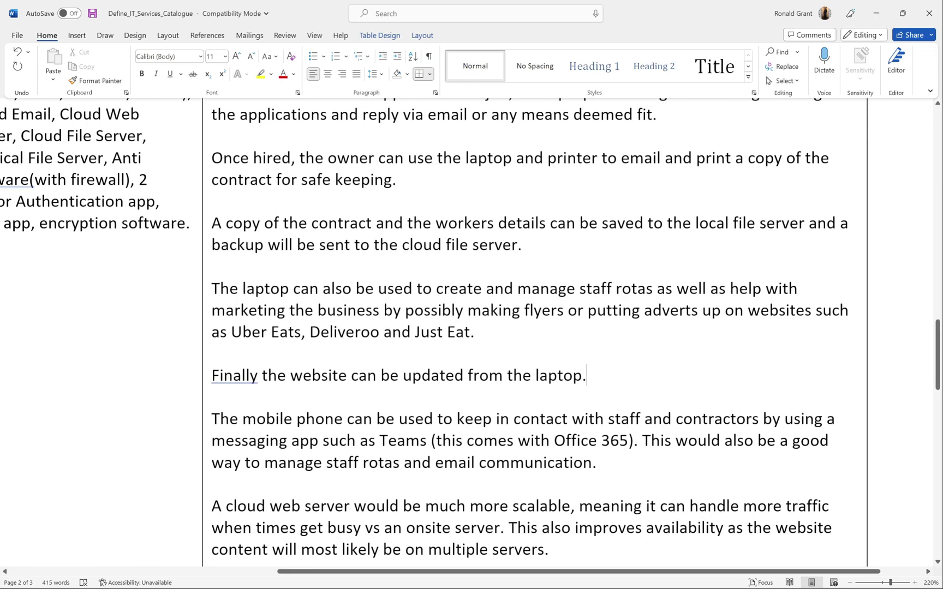
{"action": "key", "text": "BackSpace"}
{"action": "type", "text": "()"}
{"action": "key", "text": "Left"}
{"action": "type", "text": "Wix"}
{"action": "type", "text": ", Square"}
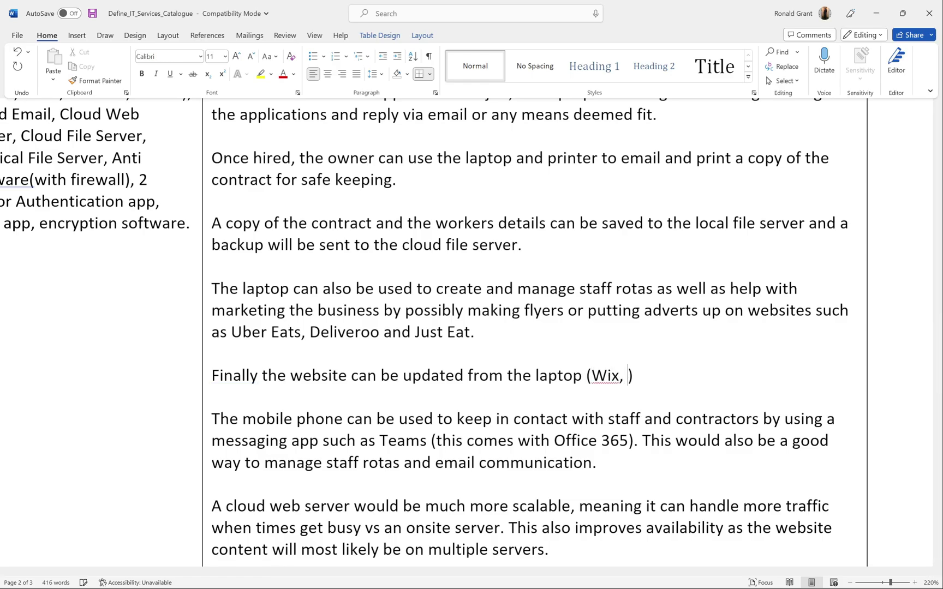
{"action": "type", "text": "Sapce, "}
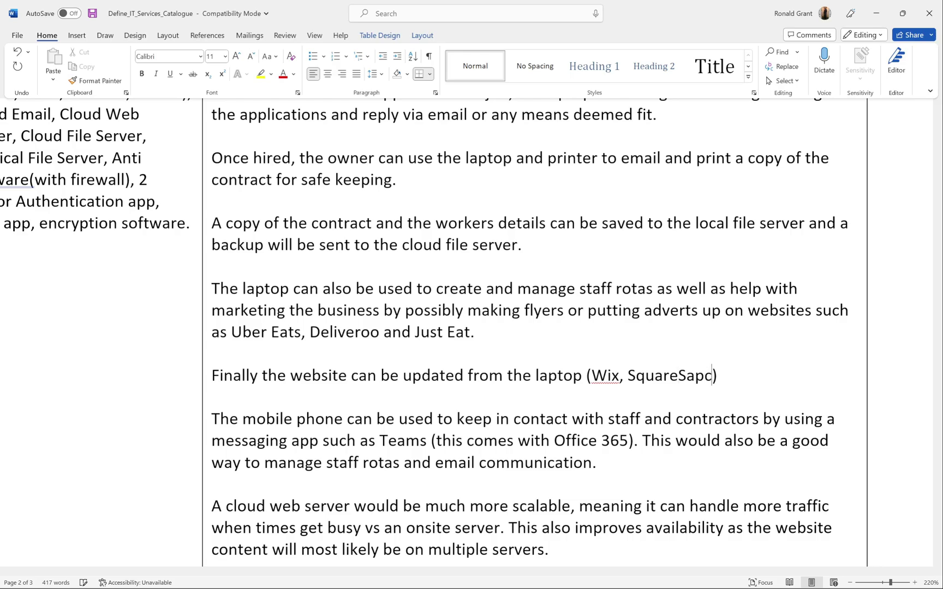
{"action": "type", "text": "WordPress"}
{"action": "key", "text": "End"}
{"action": "type", "text": "."}
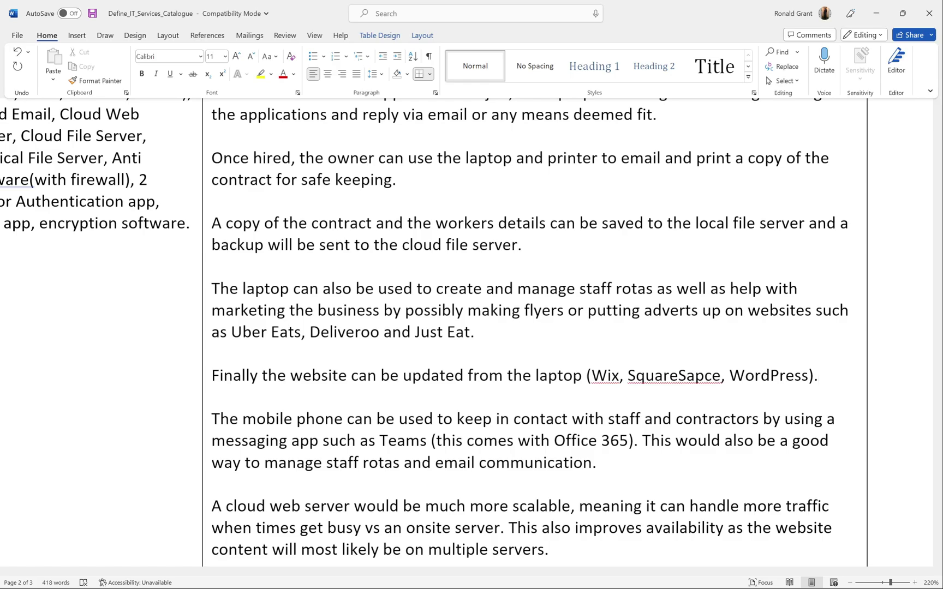
Step: Review the service description paragraphs on using the mobile phone with Teams and on the cloud web server's scalability and availability
{"action": "scroll", "coordinate": [471, 333], "scroll_direction": "down", "scroll_amount": 3}
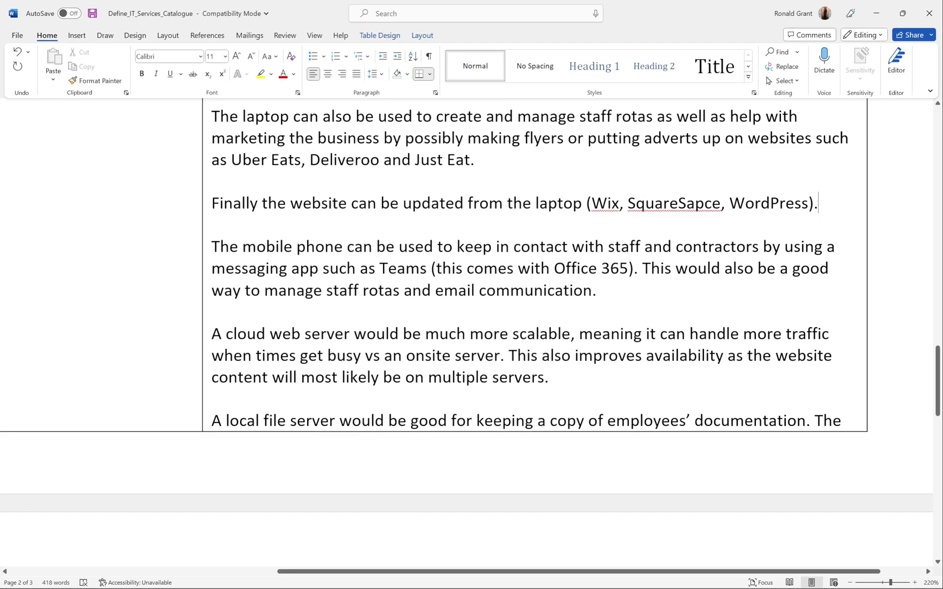
{"action": "double_click", "coordinate": [623, 247]}
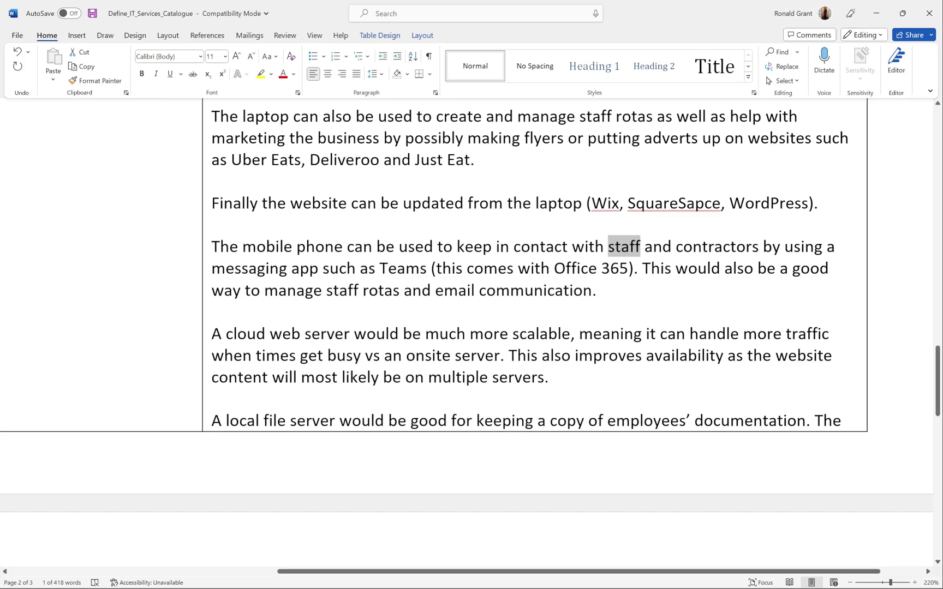
{"action": "left_click_drag", "start_coordinate": [437, 268], "coordinate": [600, 268]}
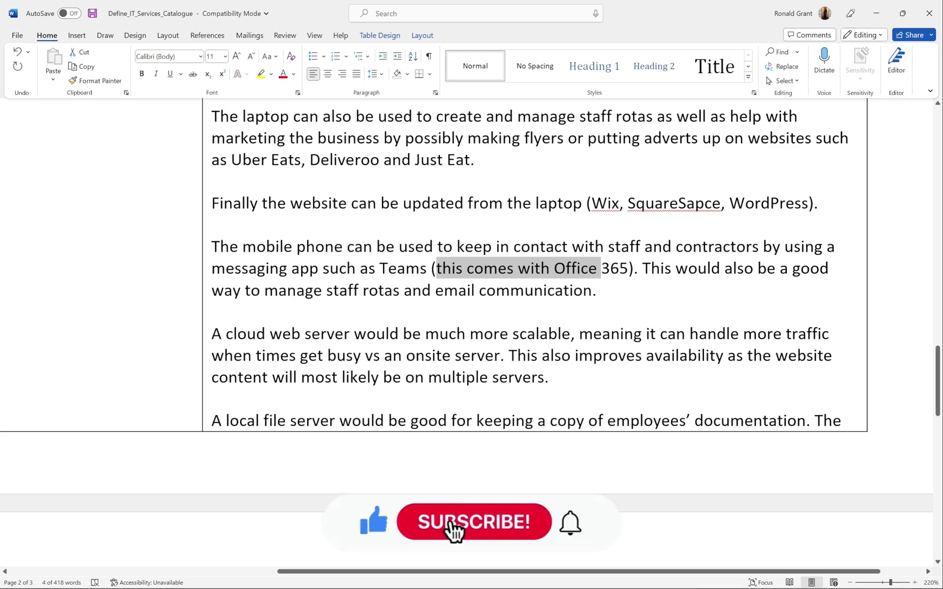
{"action": "left_click_drag", "start_coordinate": [596, 290], "coordinate": [378, 290]}
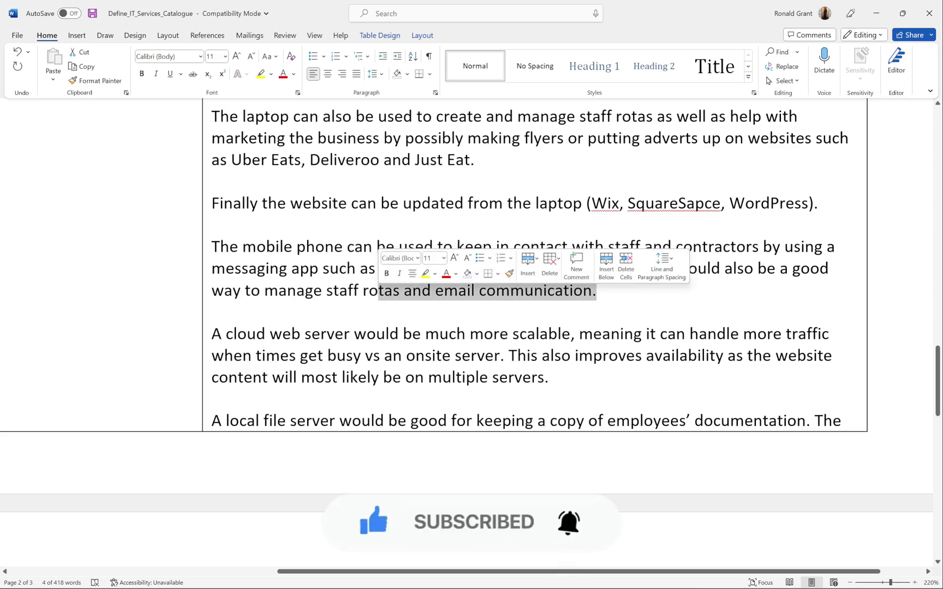
{"action": "scroll", "coordinate": [535, 273], "scroll_direction": "down", "scroll_amount": 1}
{"action": "scroll", "coordinate": [527, 183], "scroll_direction": "down", "scroll_amount": 1}
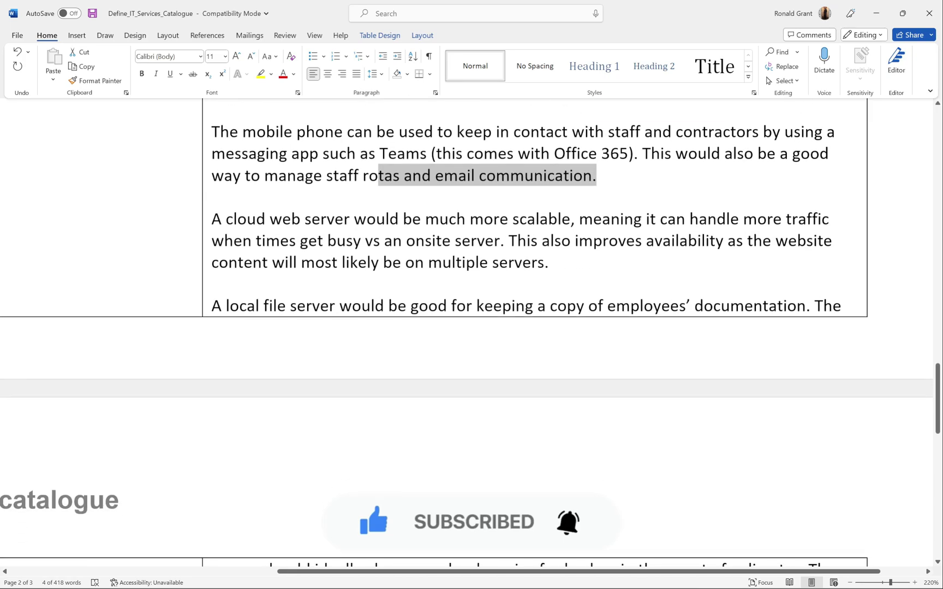
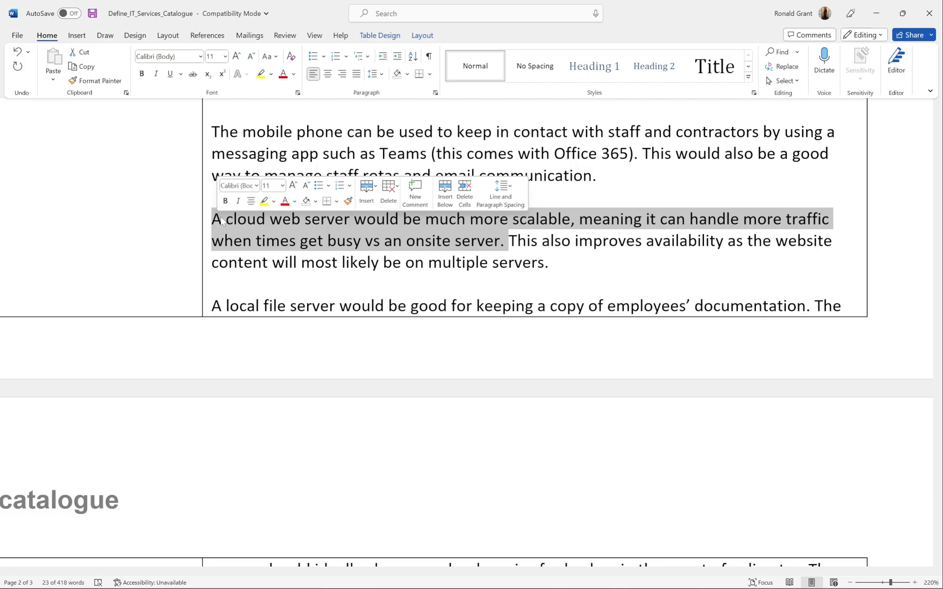
{"action": "left_click", "coordinate": [419, 253]}
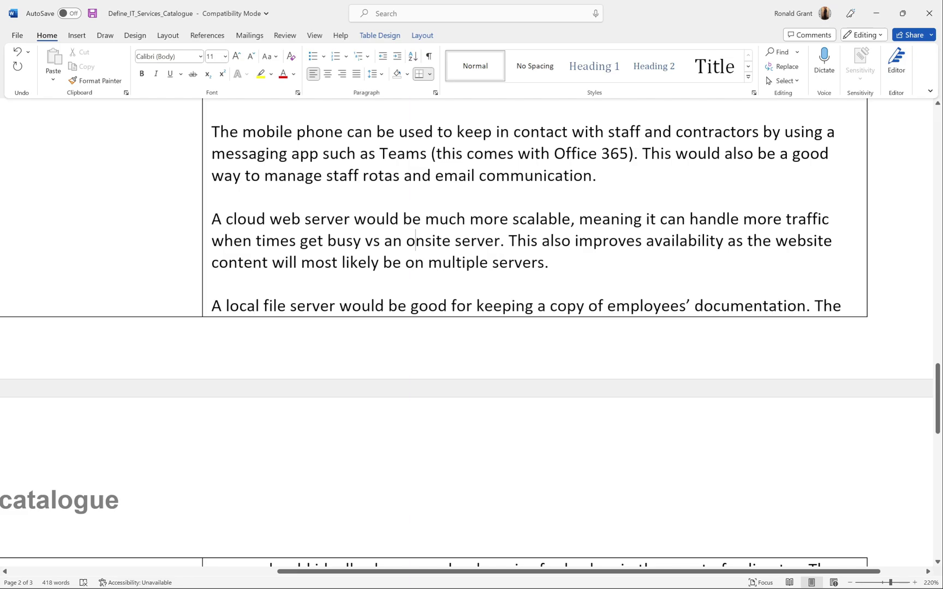
{"action": "left_click_drag", "start_coordinate": [549, 263], "coordinate": [518, 252]}
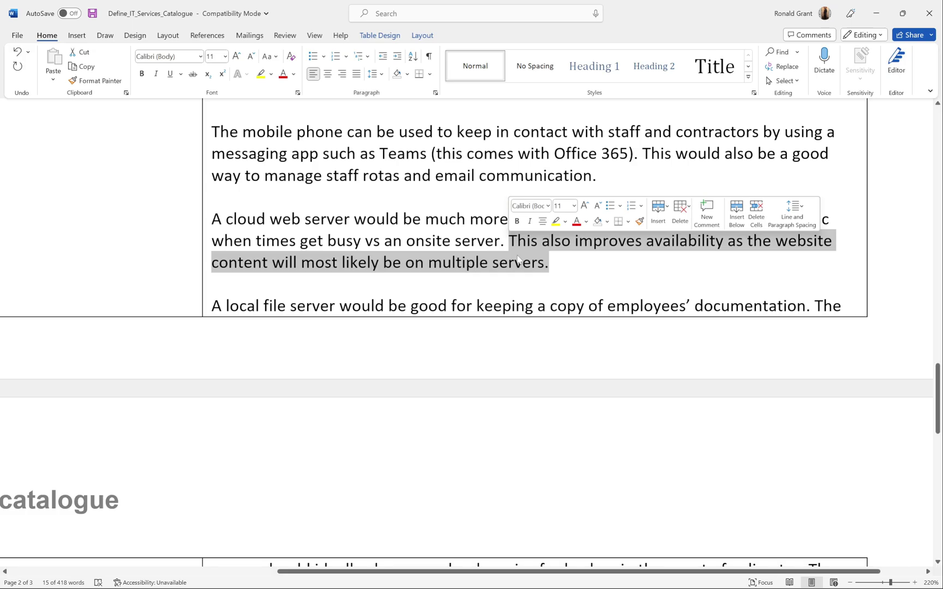
{"action": "left_click", "coordinate": [482, 293]}
Step: Review the closing service description paragraphs on the local file server, its backup and security, and two factor authentication
{"action": "scroll", "coordinate": [475, 297], "scroll_direction": "down", "scroll_amount": 2}
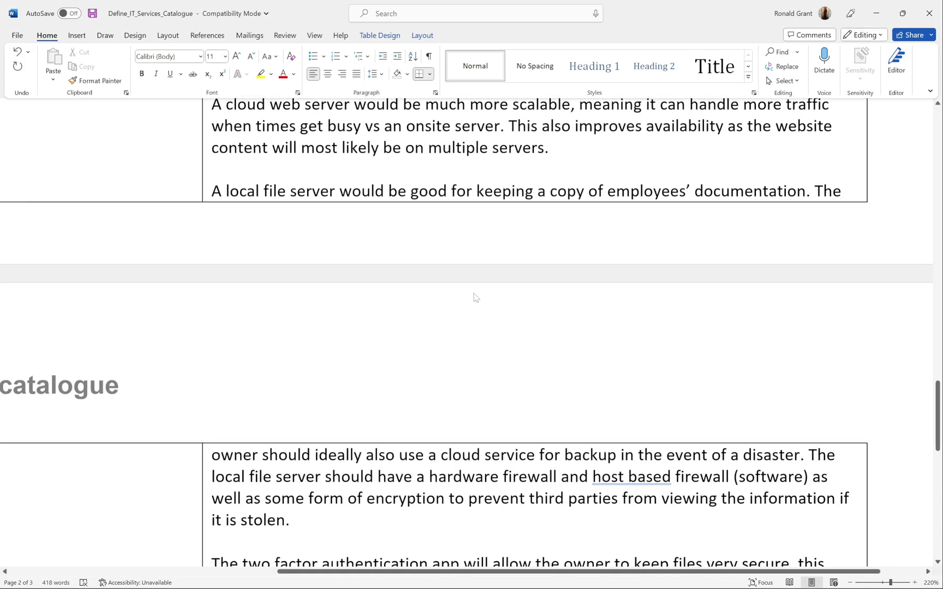
{"action": "scroll", "coordinate": [475, 297], "scroll_direction": "up", "scroll_amount": 1}
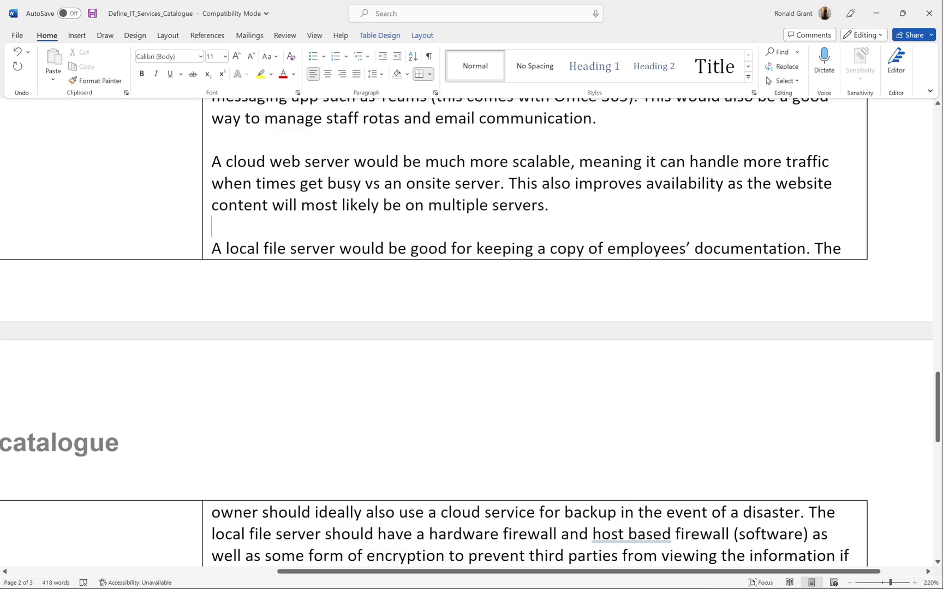
{"action": "scroll", "coordinate": [813, 259], "scroll_direction": "down", "scroll_amount": 3}
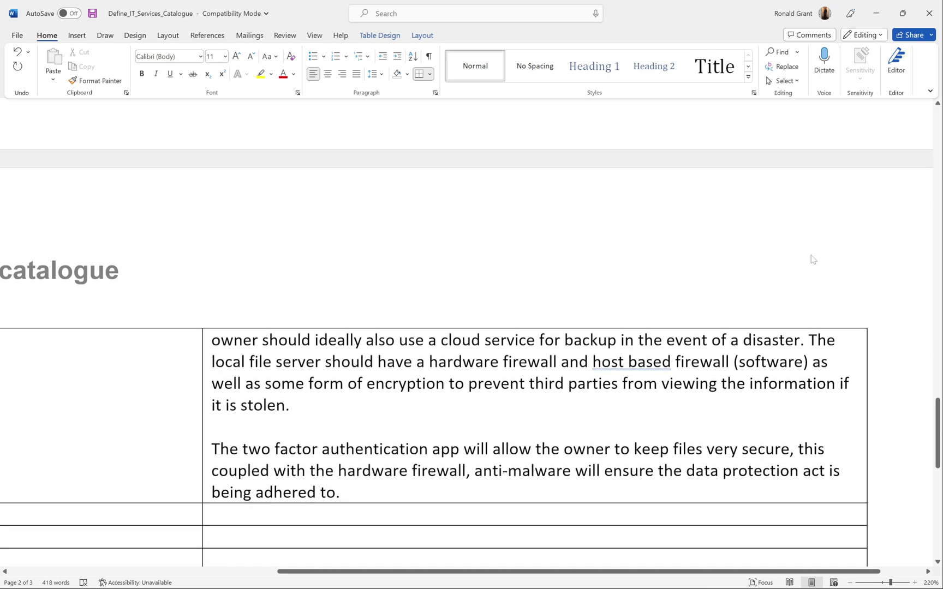
{"action": "scroll", "coordinate": [813, 259], "scroll_direction": "down", "scroll_amount": 1}
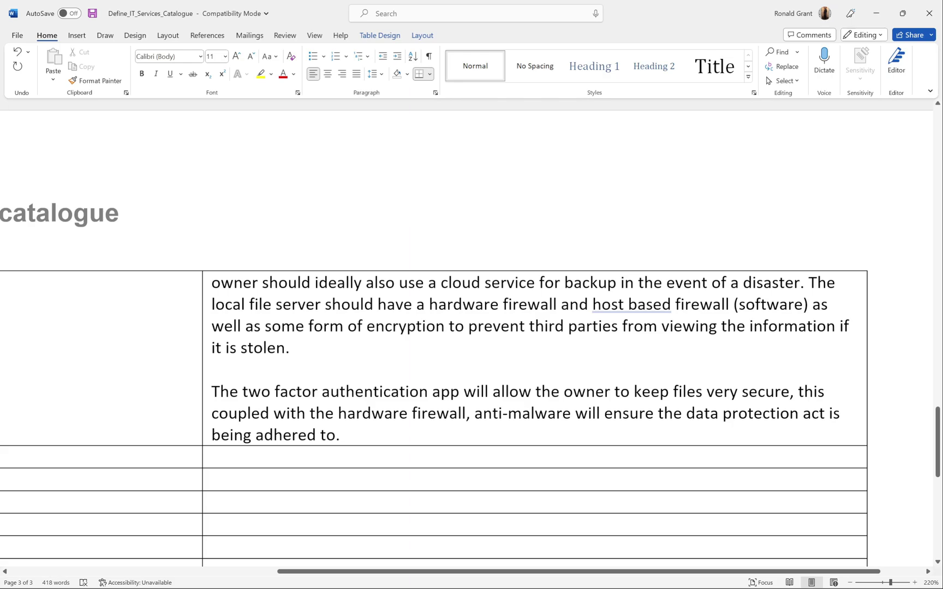
Step: Review the service description passage on the local file server's cloud backup, hardware and host based firewalls, and encryption
{"action": "left_click_drag", "start_coordinate": [365, 282], "coordinate": [807, 282]}
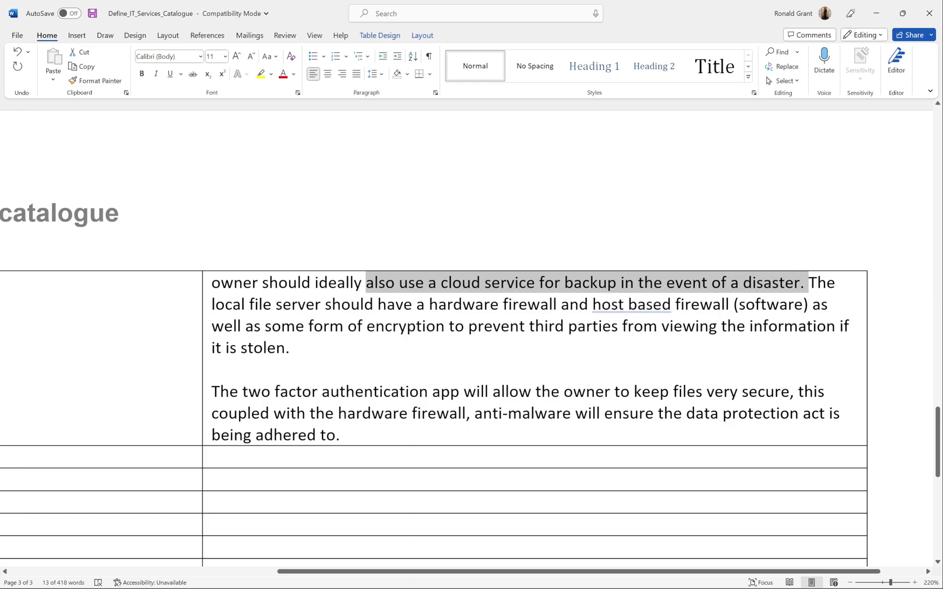
{"action": "left_click_drag", "start_coordinate": [811, 304], "coordinate": [429, 302]}
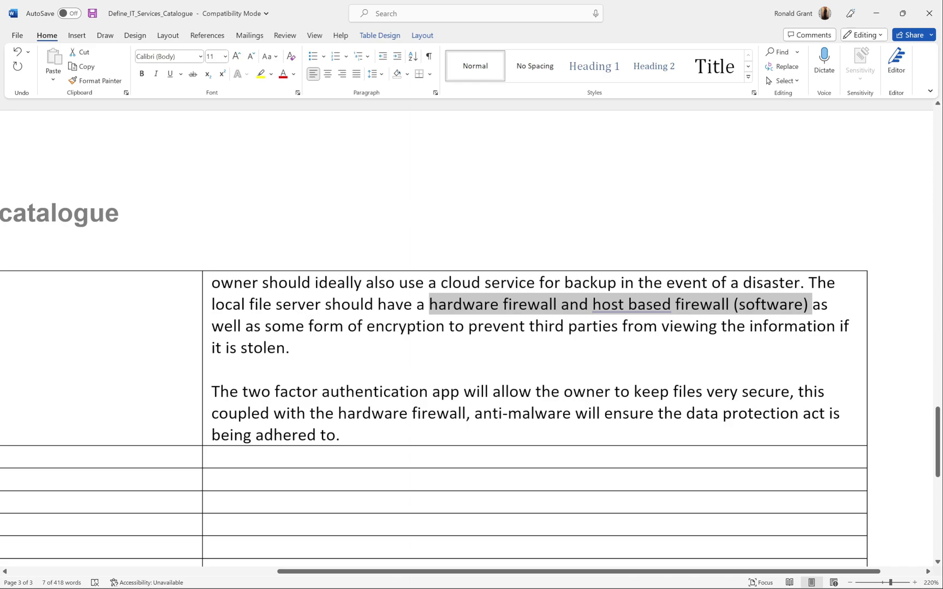
{"action": "left_click_drag", "start_coordinate": [289, 347], "coordinate": [217, 327]}
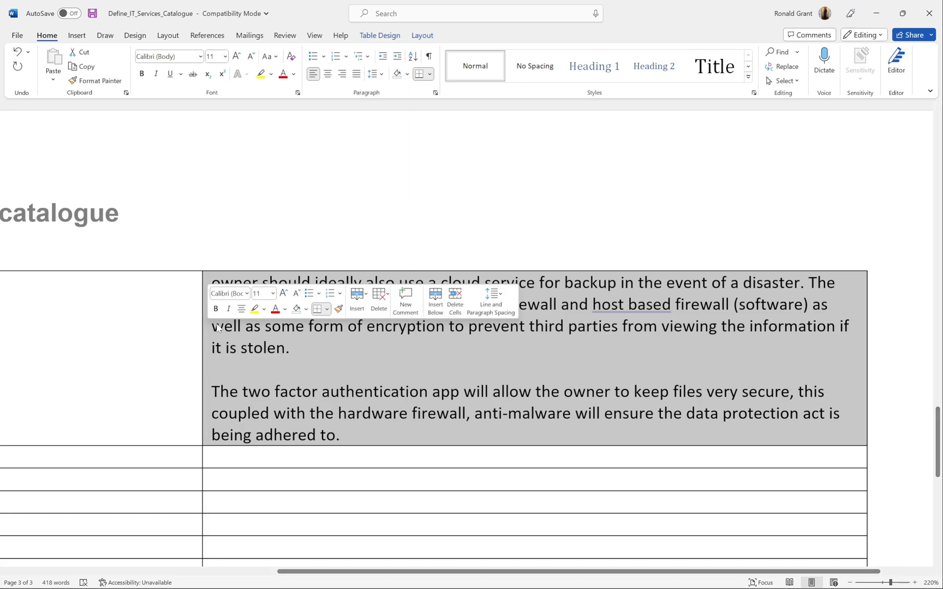
{"action": "left_click", "coordinate": [338, 353]}
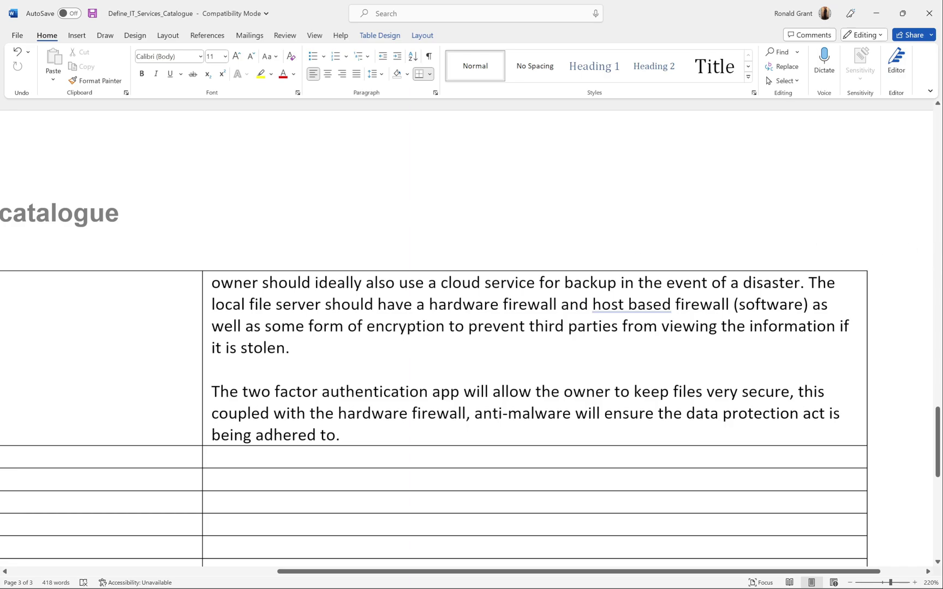
Step: Review the paragraph on how the two factor authentication app, hardware firewall and anti-malware support the data protection act
{"action": "left_click_drag", "start_coordinate": [256, 435], "coordinate": [213, 392]}
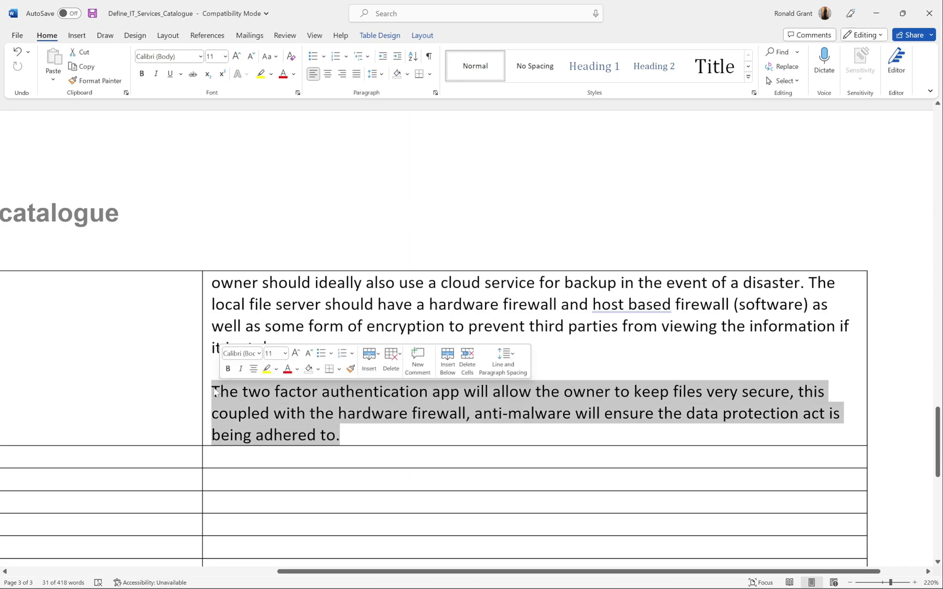
{"action": "left_click", "coordinate": [330, 391]}
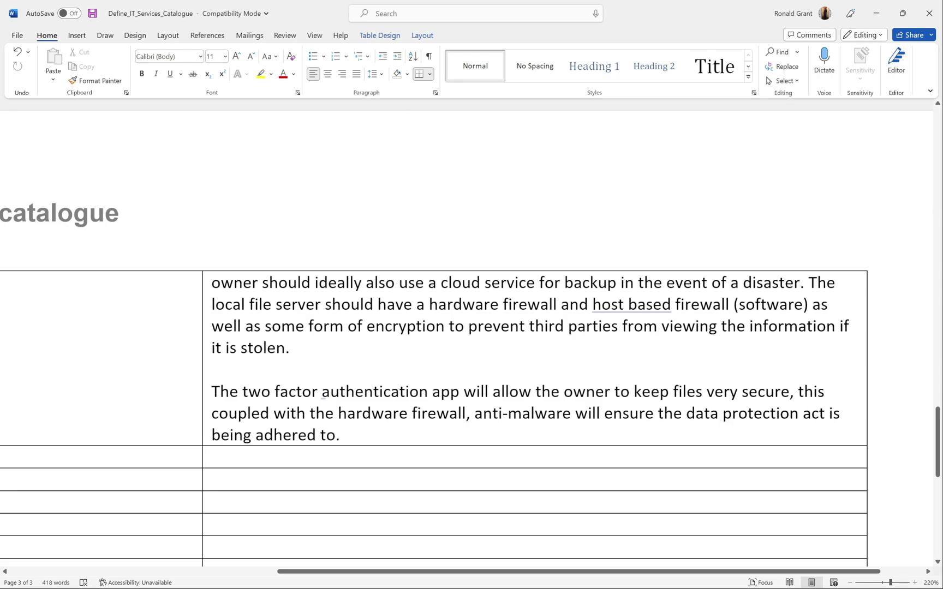
{"action": "left_click_drag", "start_coordinate": [474, 413], "coordinate": [575, 413]}
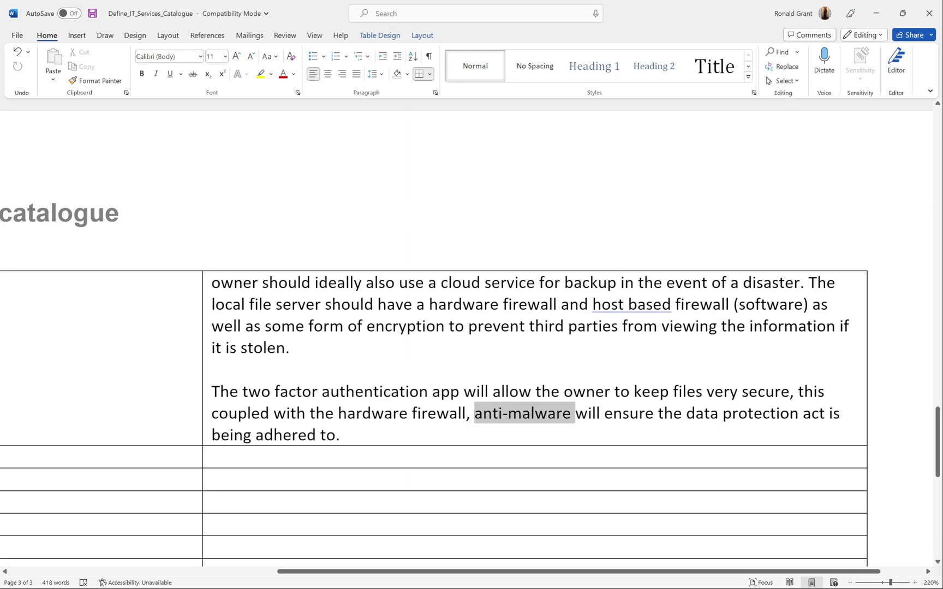
{"action": "key", "text": "shift+Left"}
{"action": "key", "text": "shift+Left"}
{"action": "key", "text": "shift+Left"}
{"action": "left_click", "coordinate": [570, 413], "text": "shift"}
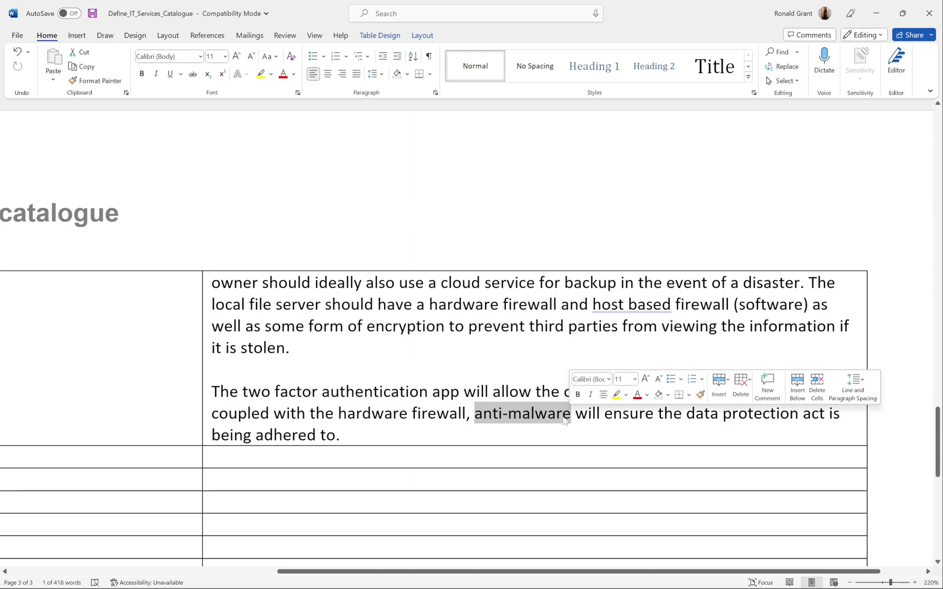
{"action": "left_click", "coordinate": [612, 413]}
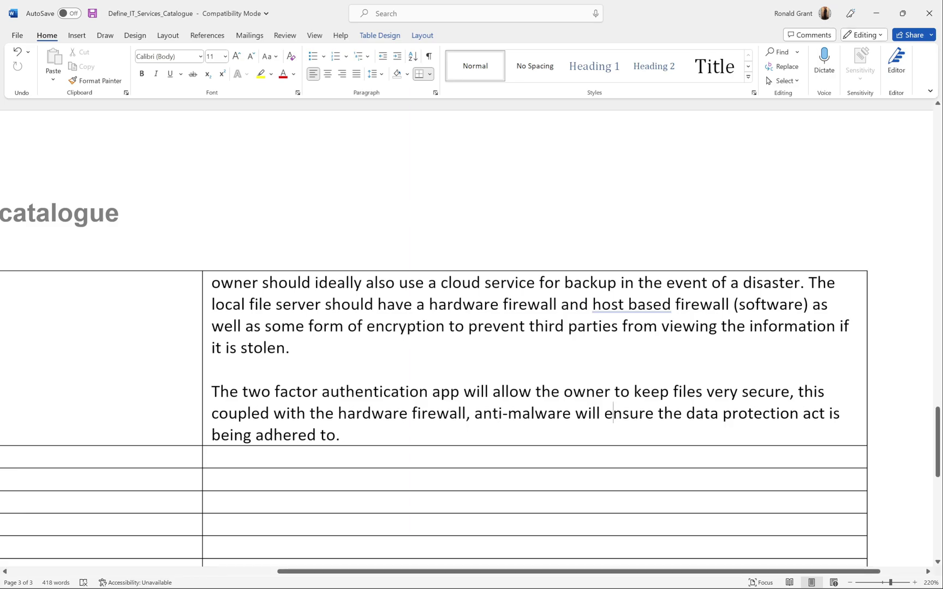
Step: Re-examine the Owner's row, comparing the person and listed tasks with the hardware and software in the service name cell
{"action": "scroll", "coordinate": [467, 338], "scroll_direction": "left", "scroll_amount": 10}
{"action": "scroll", "coordinate": [466, 338], "scroll_direction": "down", "scroll_amount": 1, "text": "ctrl"}
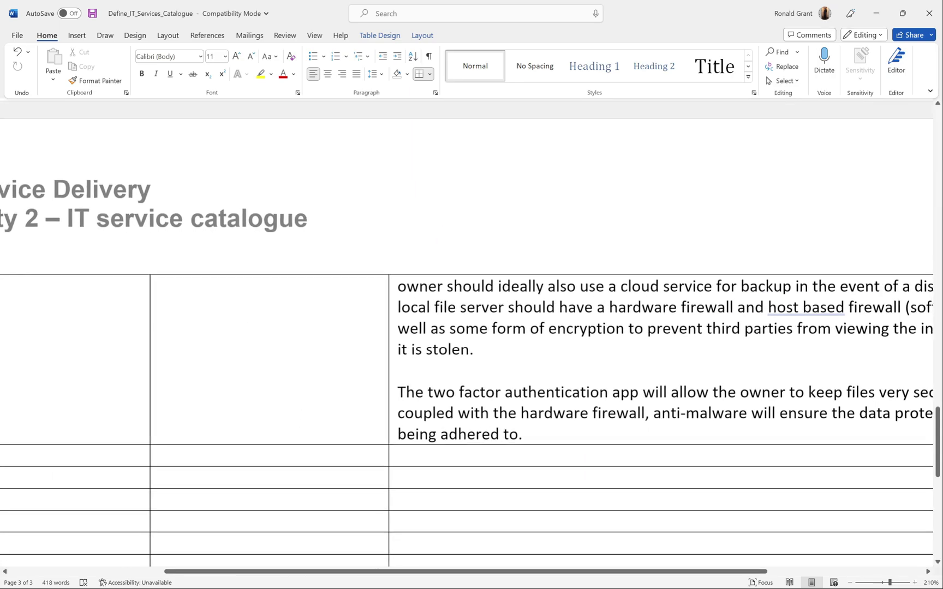
{"action": "scroll", "coordinate": [320, 506], "scroll_direction": "down", "scroll_amount": 5, "text": "ctrl"}
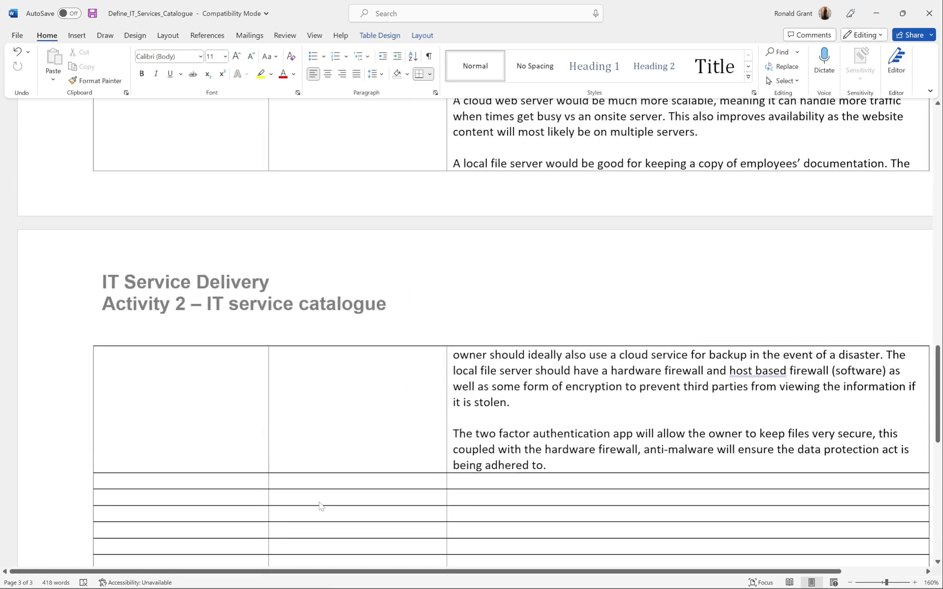
{"action": "scroll", "coordinate": [320, 507], "scroll_direction": "up", "scroll_amount": 8}
{"action": "scroll", "coordinate": [404, 436], "scroll_direction": "down", "scroll_amount": 3}
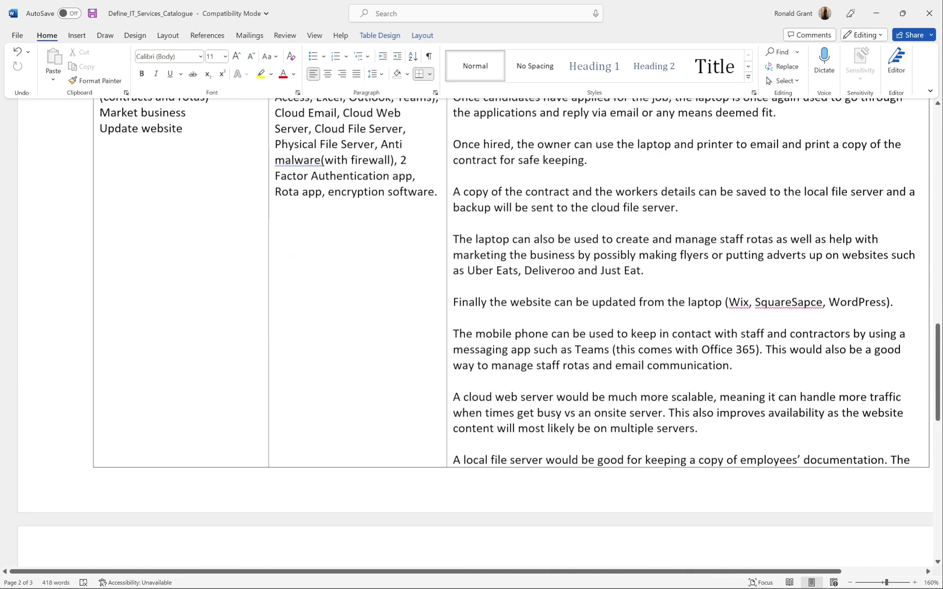
{"action": "scroll", "coordinate": [414, 505], "scroll_direction": "up", "scroll_amount": 5}
{"action": "scroll", "coordinate": [413, 506], "scroll_direction": "down", "scroll_amount": 2}
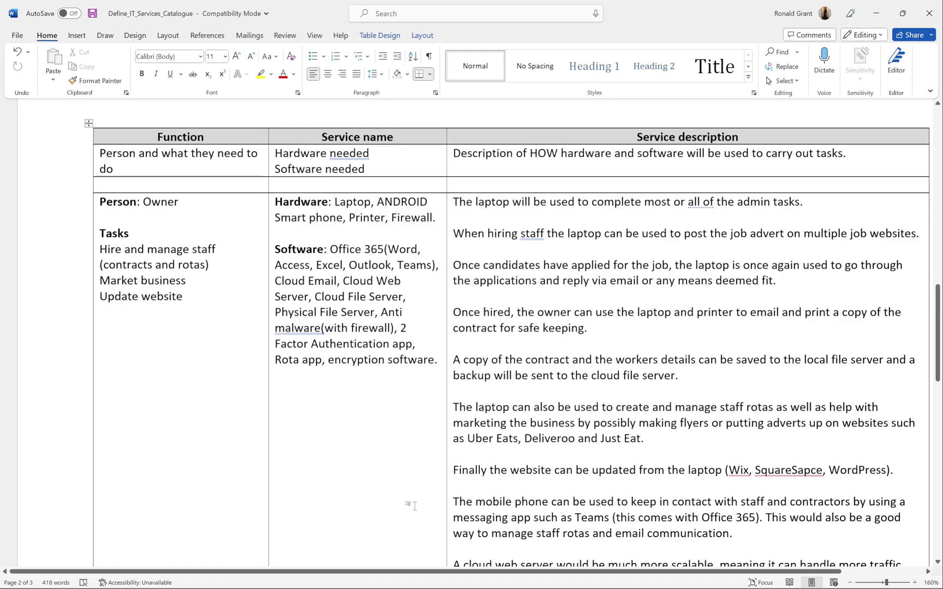
{"action": "scroll", "coordinate": [427, 440], "scroll_direction": "down", "scroll_amount": 3}
{"action": "scroll", "coordinate": [426, 440], "scroll_direction": "up", "scroll_amount": 2}
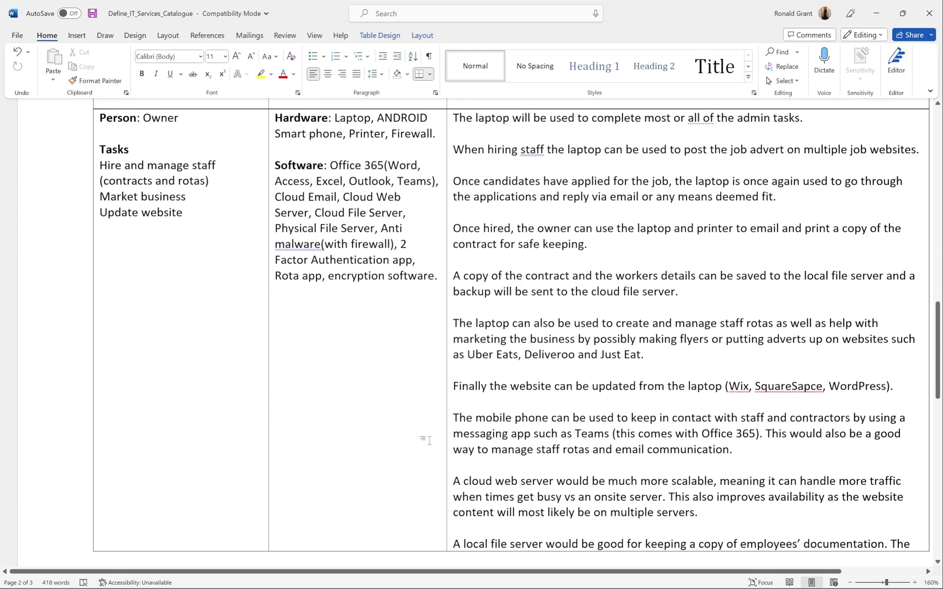
{"action": "scroll", "coordinate": [426, 440], "scroll_direction": "up", "scroll_amount": 2}
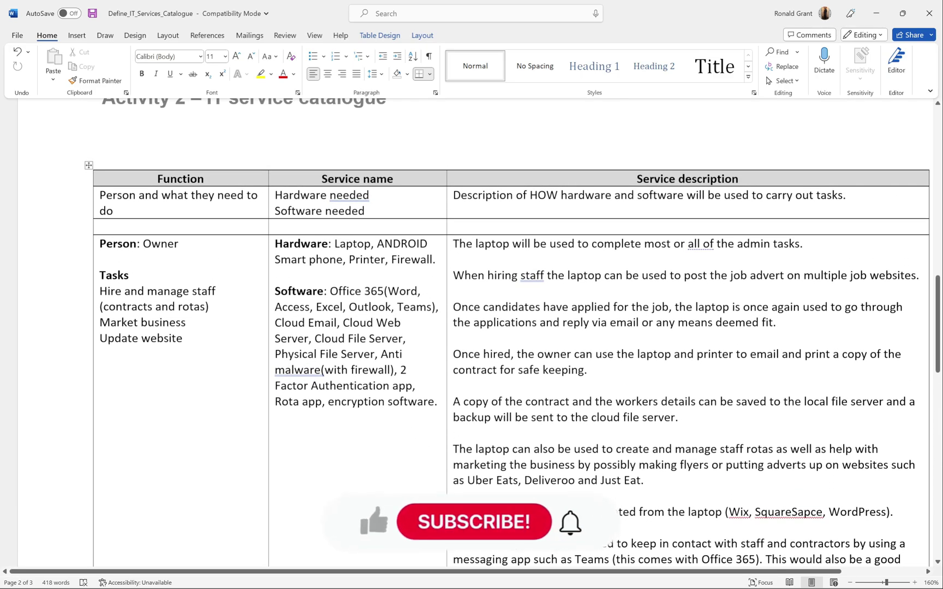
{"action": "key", "text": "shift+Down"}
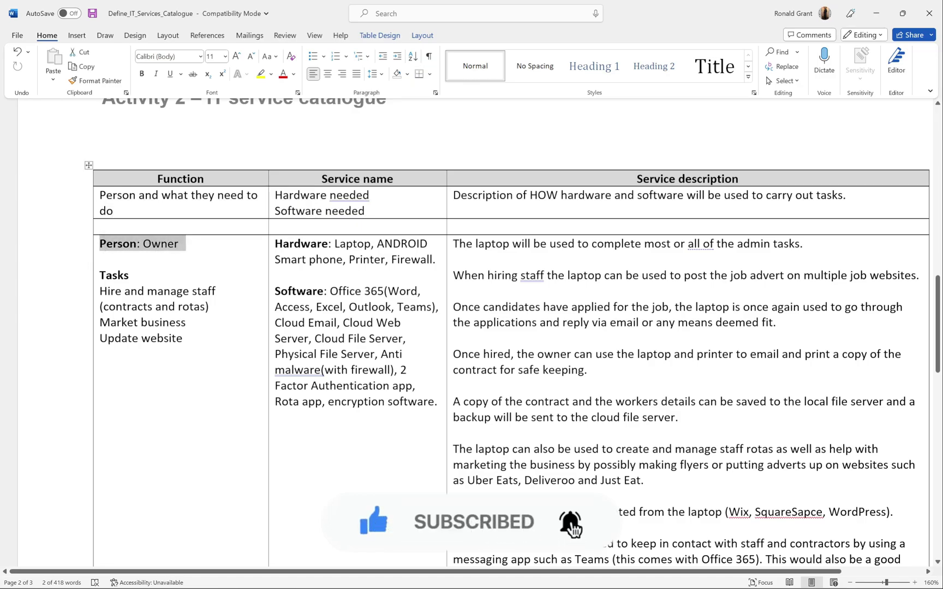
{"action": "left_click_drag", "start_coordinate": [189, 340], "coordinate": [100, 292]}
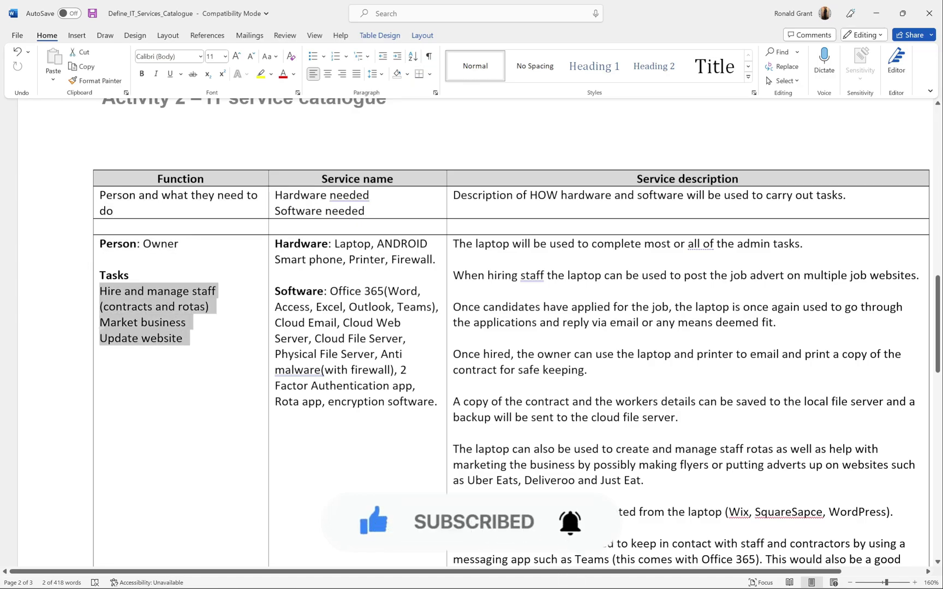
{"action": "left_click", "coordinate": [175, 329]}
{"action": "left_click_drag", "start_coordinate": [189, 340], "coordinate": [99, 291]}
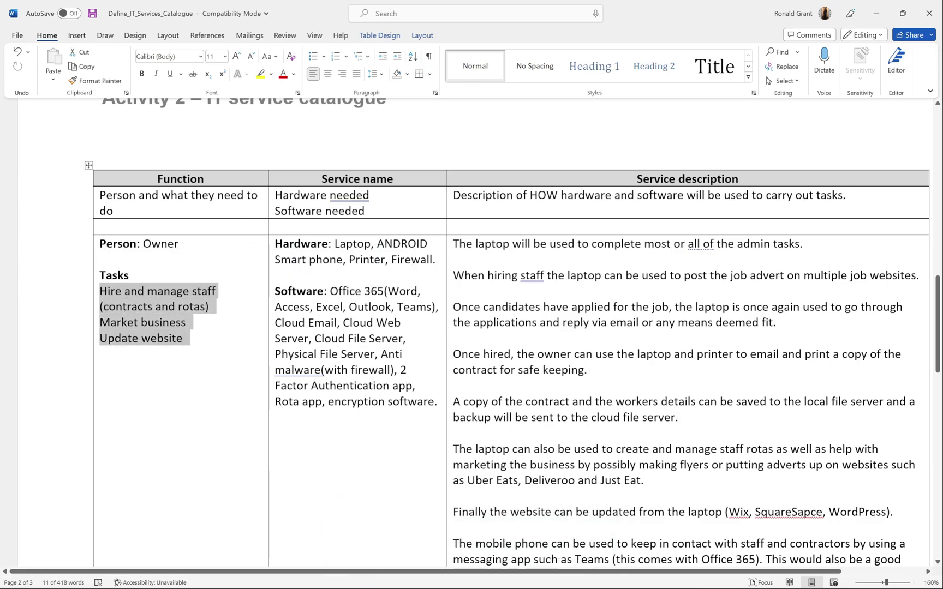
{"action": "left_click_drag", "start_coordinate": [438, 402], "coordinate": [274, 243]}
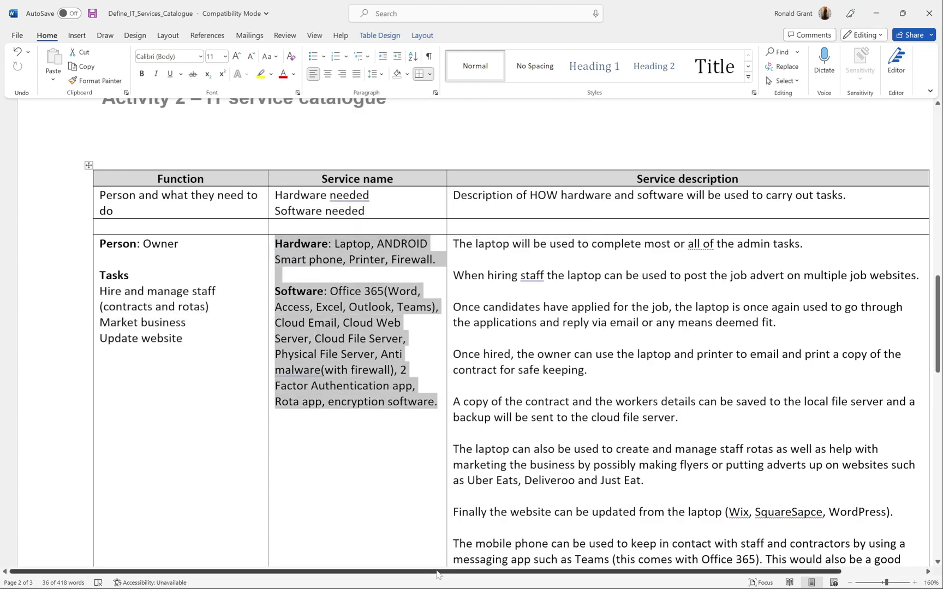
Step: Read through the Owner's whole service description, from the laptop's admin tasks to the two factor authentication paragraph
{"action": "left_click_drag", "start_coordinate": [445, 573], "coordinate": [549, 572]}
{"action": "left_click", "coordinate": [478, 401]}
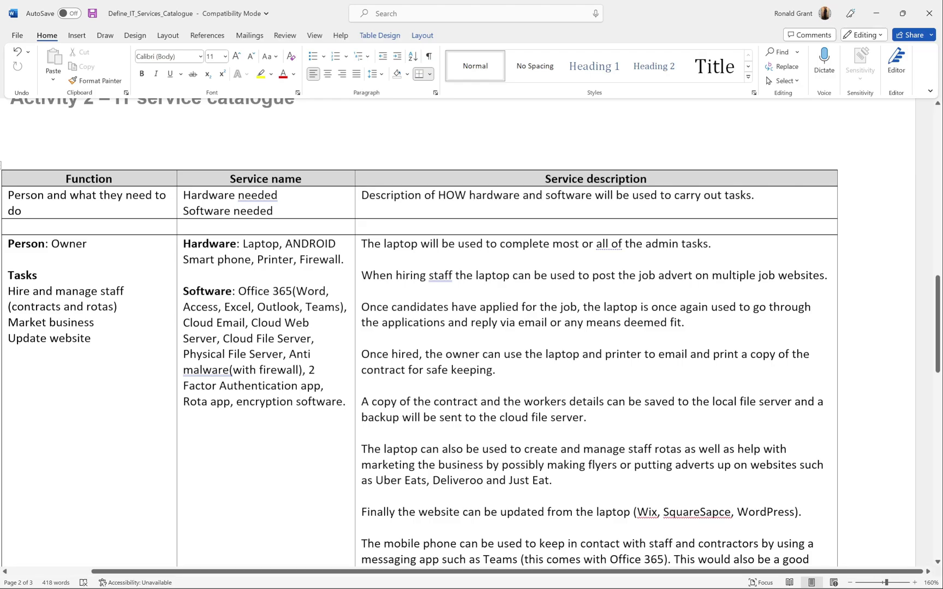
{"action": "scroll", "coordinate": [469, 333], "scroll_direction": "down", "scroll_amount": 8}
{"action": "scroll", "coordinate": [469, 332], "scroll_direction": "up", "scroll_amount": 12}
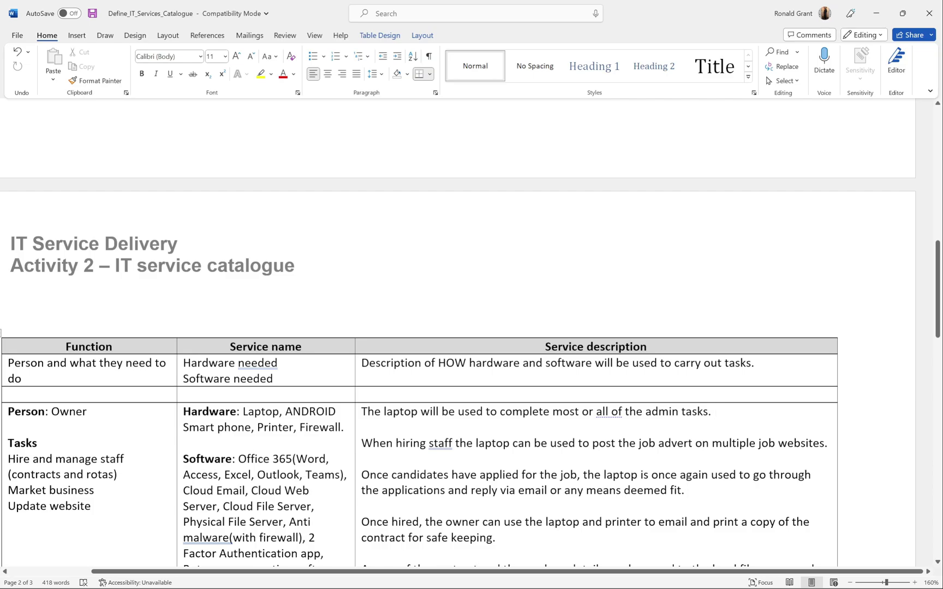
{"action": "scroll", "coordinate": [469, 333], "scroll_direction": "down", "scroll_amount": 4}
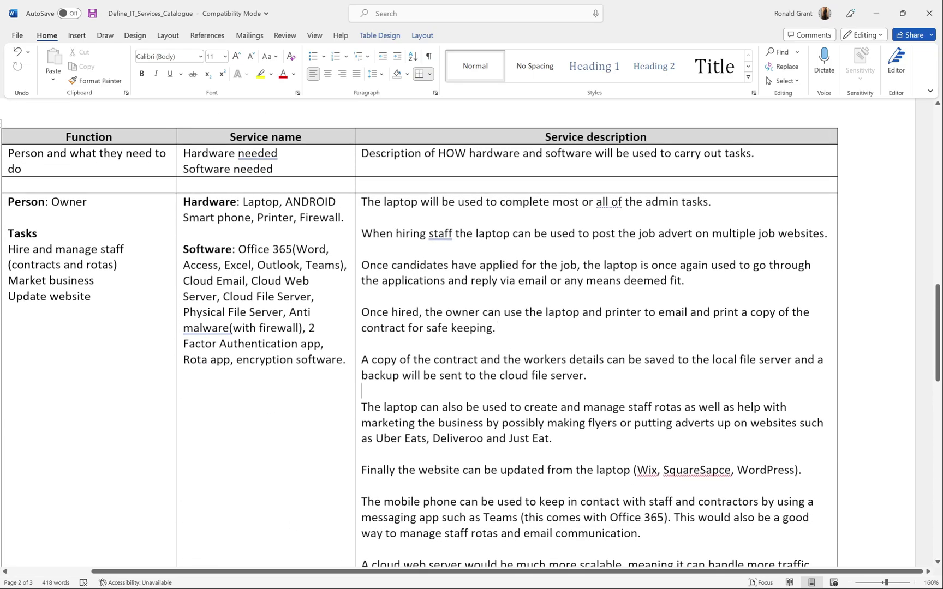
{"action": "left_click", "coordinate": [555, 438]}
{"action": "left_click", "coordinate": [714, 202]}
{"action": "scroll", "coordinate": [469, 332], "scroll_direction": "down", "scroll_amount": 6}
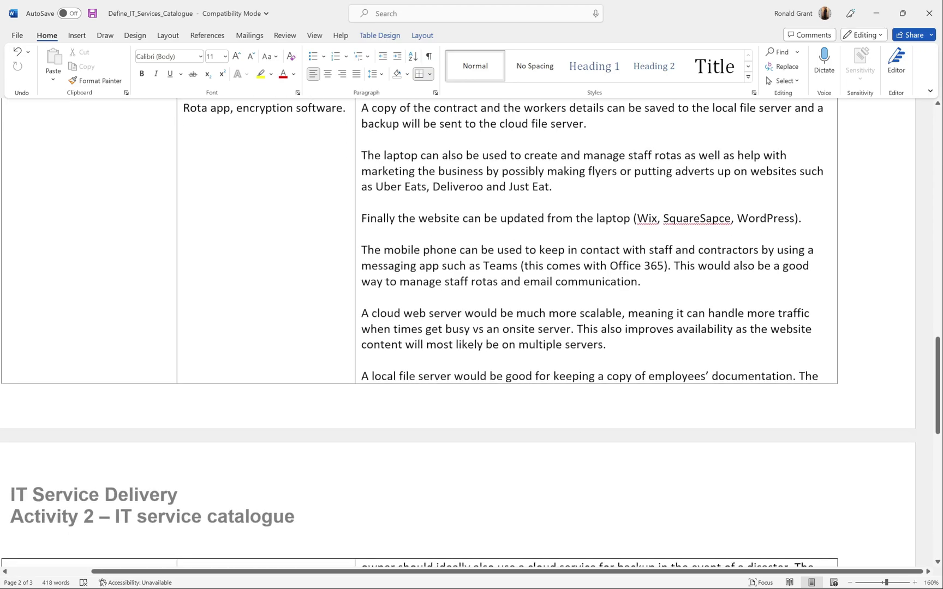
{"action": "scroll", "coordinate": [469, 332], "scroll_direction": "down", "scroll_amount": 2}
{"action": "scroll", "coordinate": [469, 332], "scroll_direction": "up", "scroll_amount": 1}
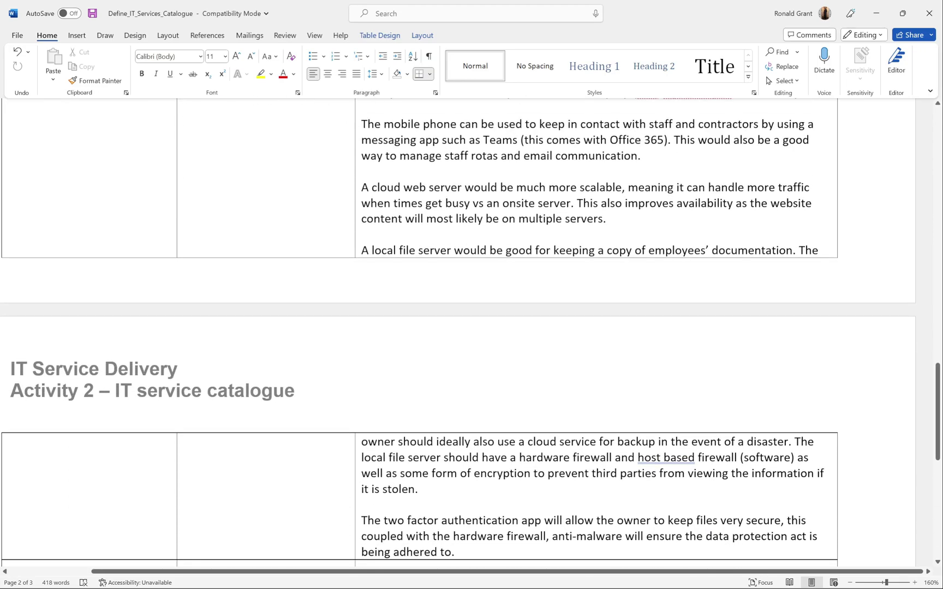
Step: Look over the catalogue rows below the Owner's entry, covering Managers, Hosts, Chef and Cloud Servers
{"action": "scroll", "coordinate": [470, 333], "scroll_direction": "down", "scroll_amount": 6}
{"action": "scroll", "coordinate": [400, 330], "scroll_direction": "up", "scroll_amount": 1}
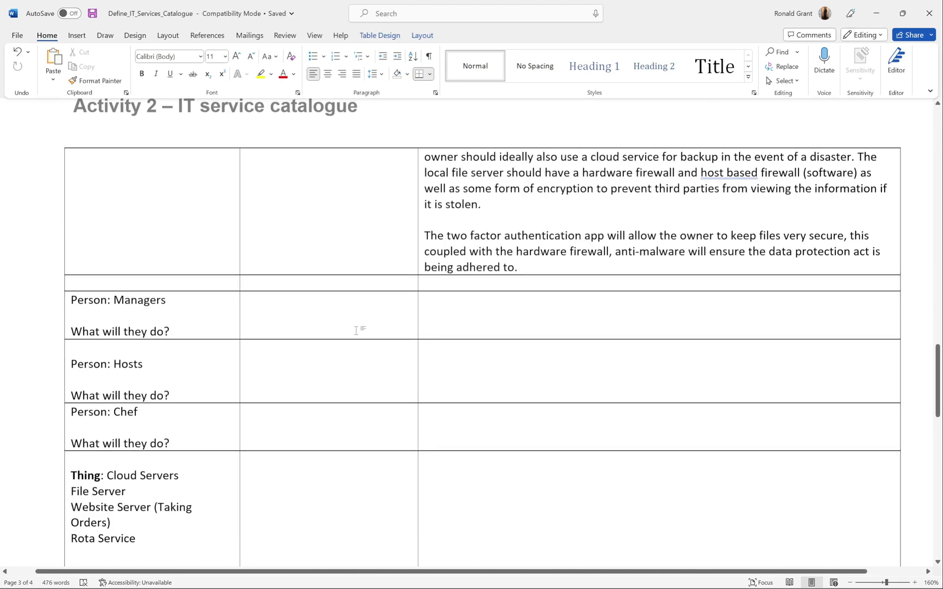
{"action": "scroll", "coordinate": [379, 299], "scroll_direction": "up", "scroll_amount": 4}
{"action": "scroll", "coordinate": [383, 295], "scroll_direction": "down", "scroll_amount": 7}
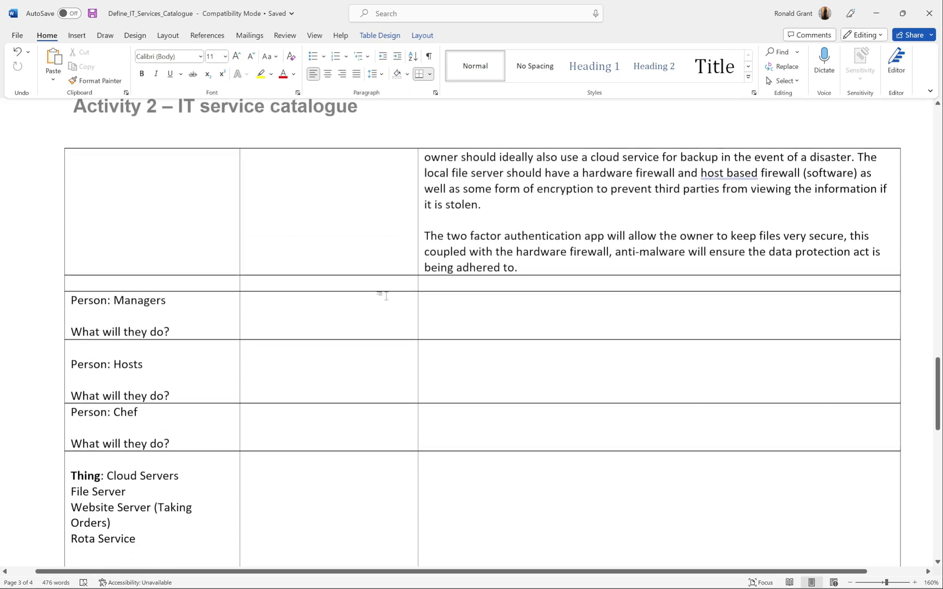
{"action": "scroll", "coordinate": [338, 283], "scroll_direction": "up", "scroll_amount": 10}
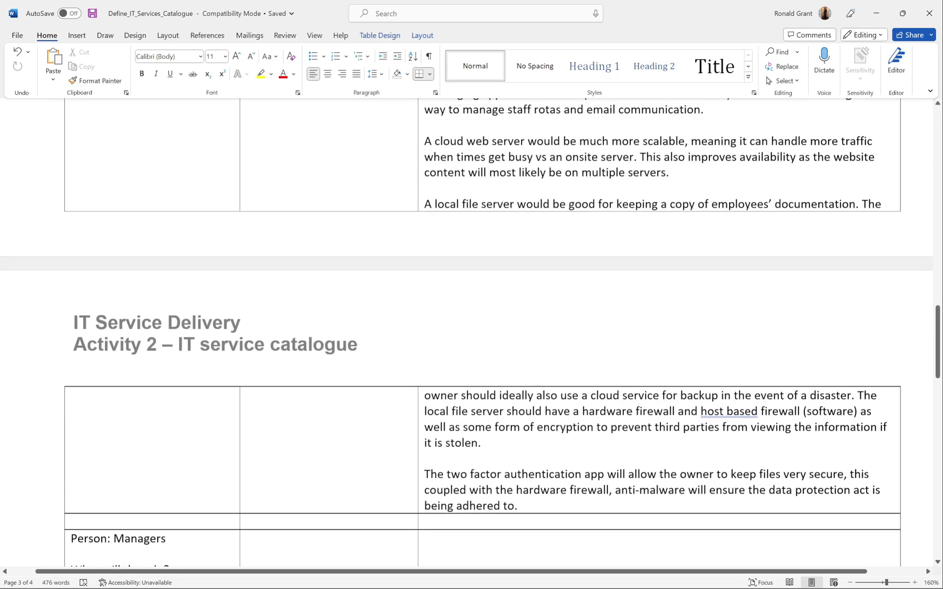
{"action": "scroll", "coordinate": [374, 253], "scroll_direction": "up", "scroll_amount": 2}
{"action": "scroll", "coordinate": [384, 257], "scroll_direction": "down", "scroll_amount": 10}
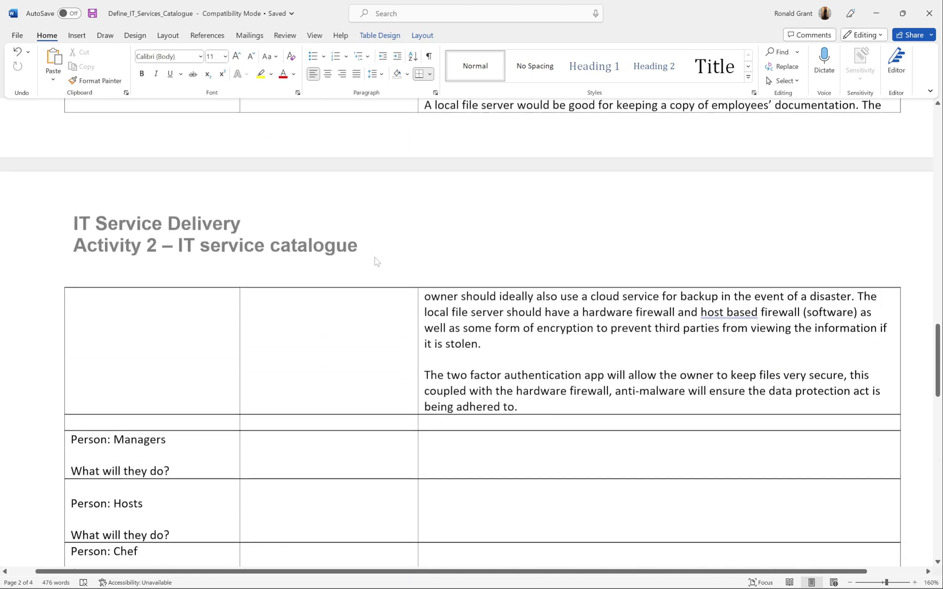
Step: Examine the Managers row of the catalogue table, focusing on its "What will they do?" prompt and the adjoining service name cell
{"action": "left_click", "coordinate": [76, 315]}
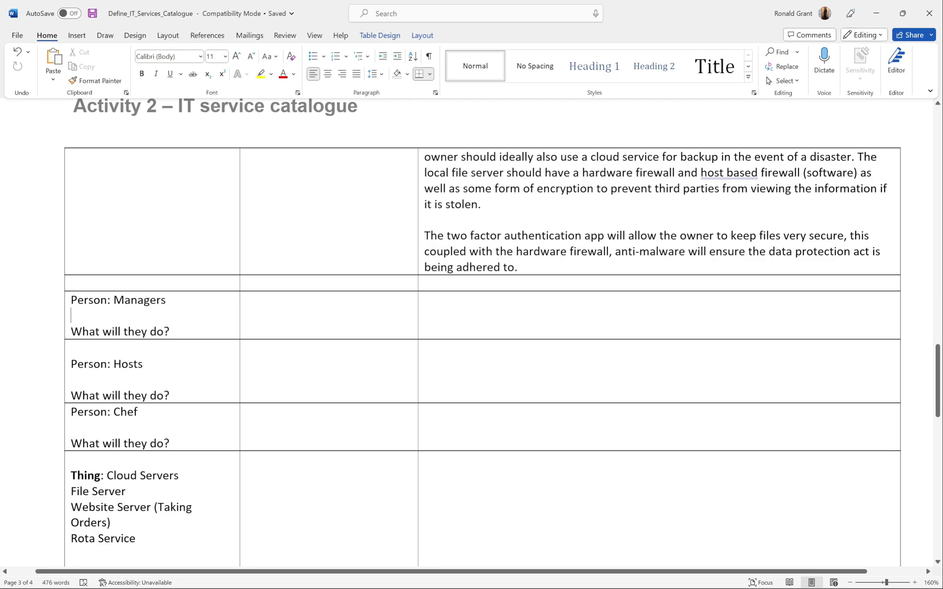
{"action": "scroll", "coordinate": [470, 327], "scroll_direction": "up", "scroll_amount": 6, "text": "ctrl"}
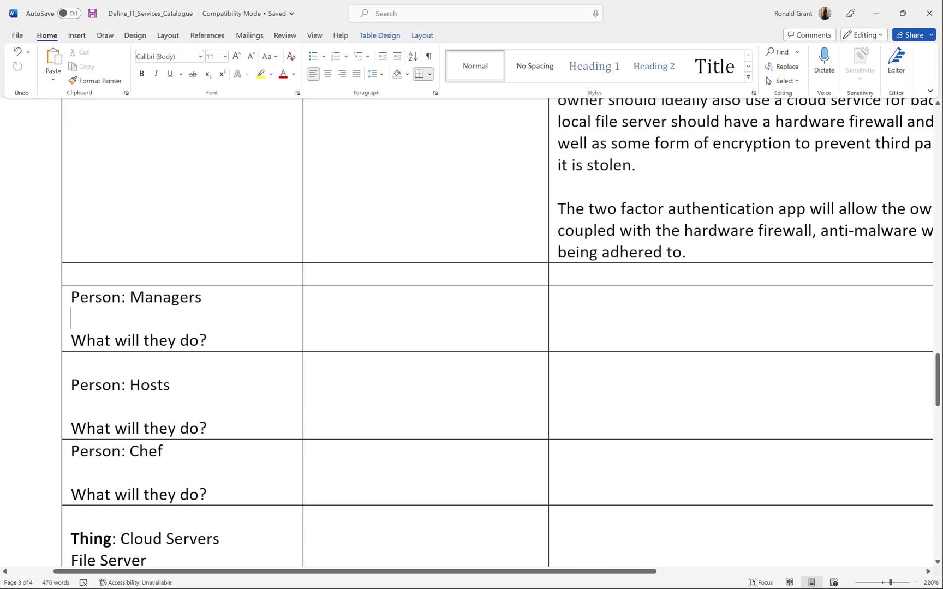
{"action": "left_click_drag", "start_coordinate": [208, 340], "coordinate": [85, 295]}
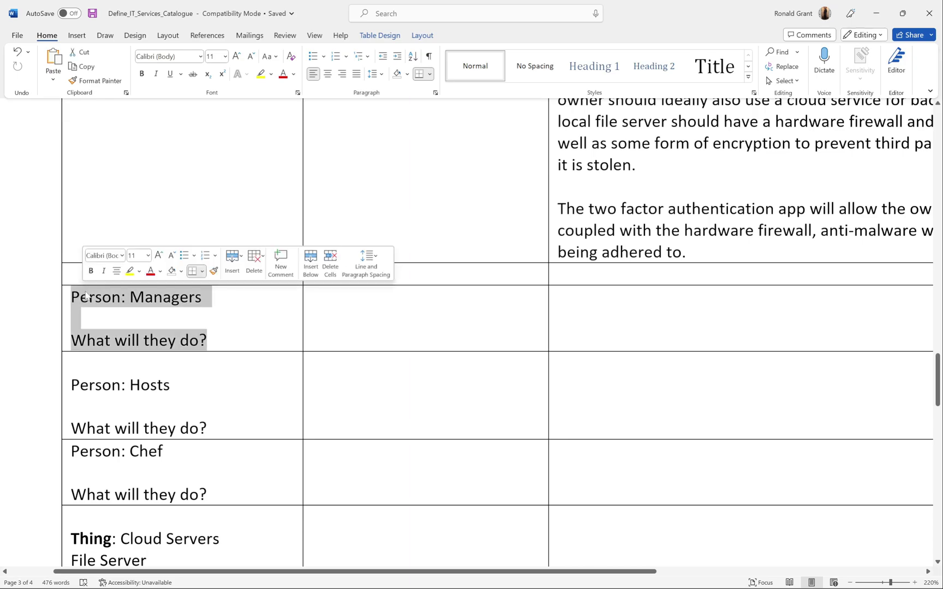
{"action": "key", "text": "Right"}
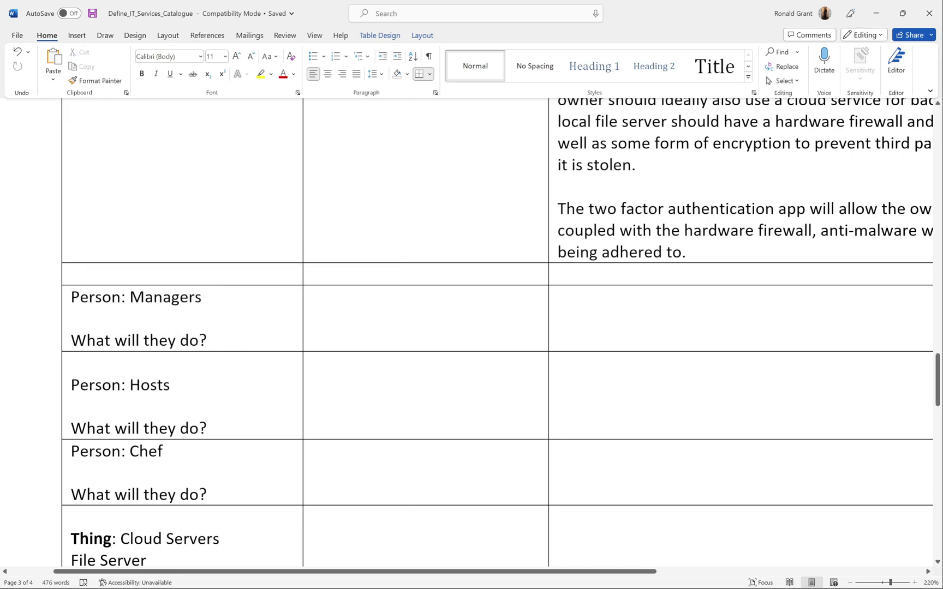
{"action": "left_click_drag", "start_coordinate": [206, 341], "coordinate": [72, 340]}
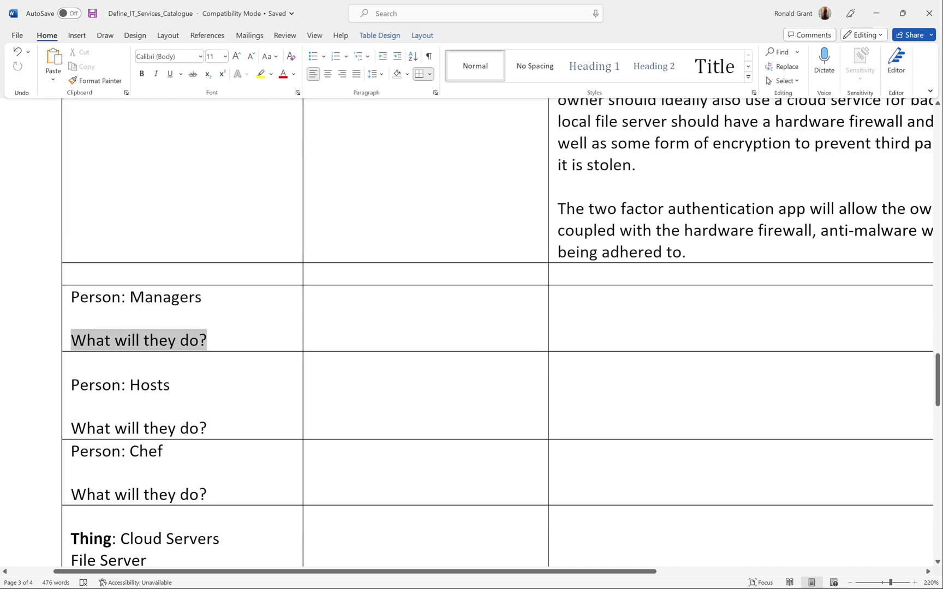
{"action": "key", "text": "Left"}
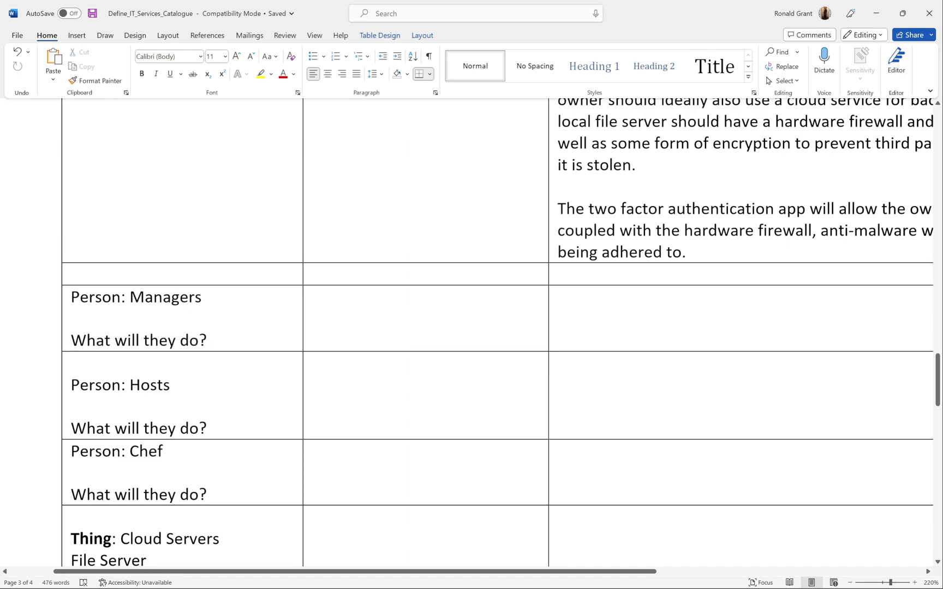
{"action": "left_click", "coordinate": [354, 307]}
Step: Look over the Hosts and Chef rows, including the "What will they do?" prompt in each one
{"action": "left_click_drag", "start_coordinate": [208, 428], "coordinate": [76, 389]}
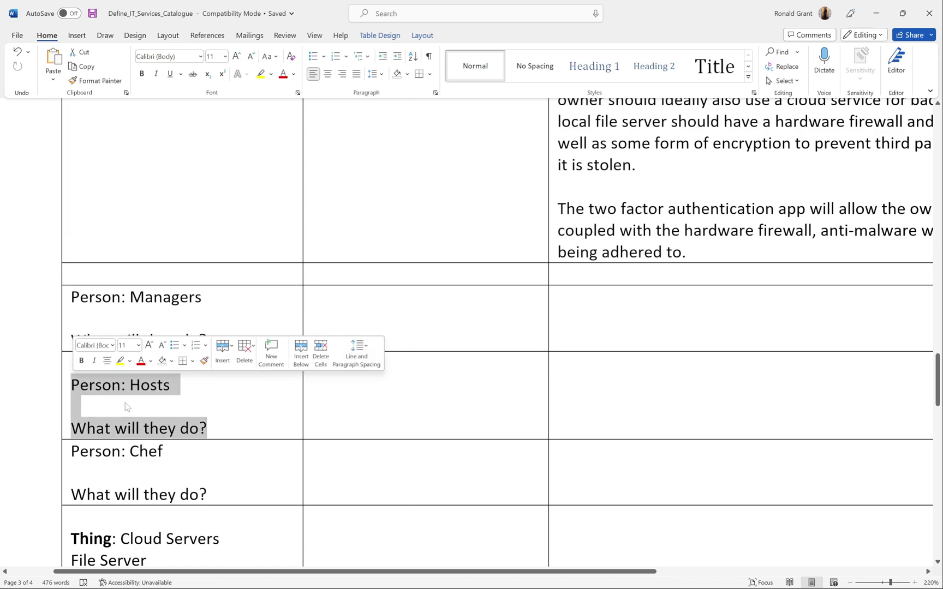
{"action": "left_click", "coordinate": [313, 364]}
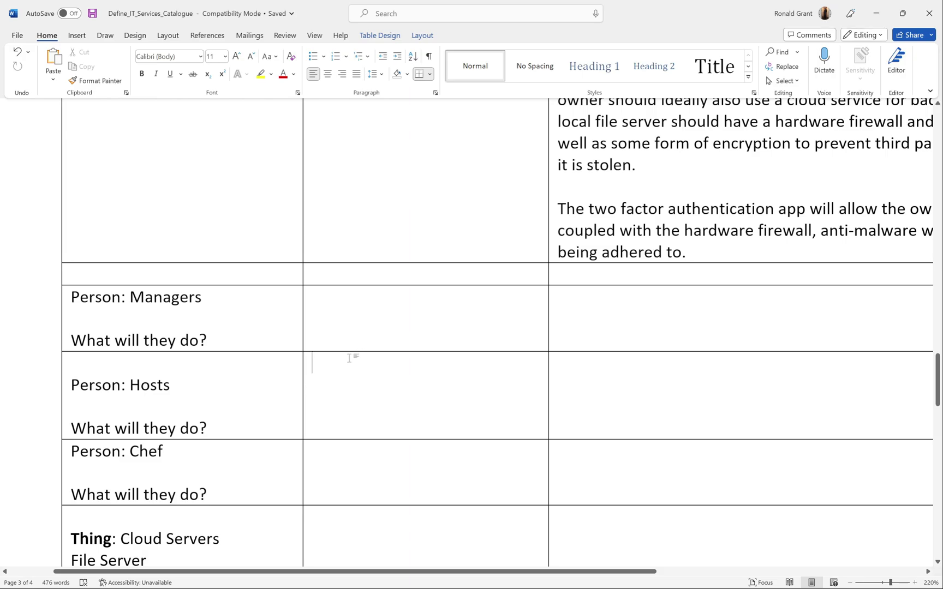
{"action": "key", "text": "shift+Left"}
{"action": "key", "text": "shift+Up"}
{"action": "key", "text": "shift+Up"}
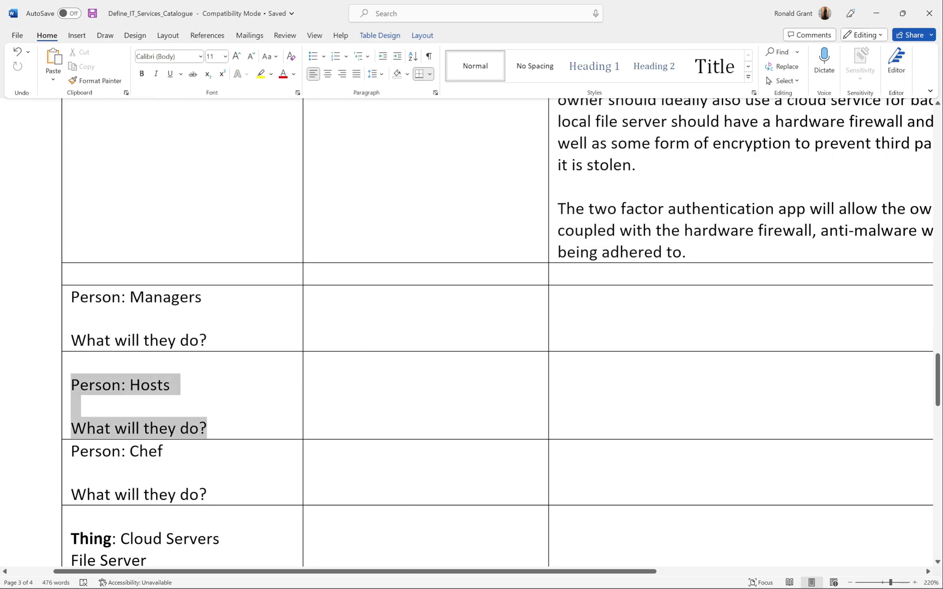
{"action": "key", "text": "Right"}
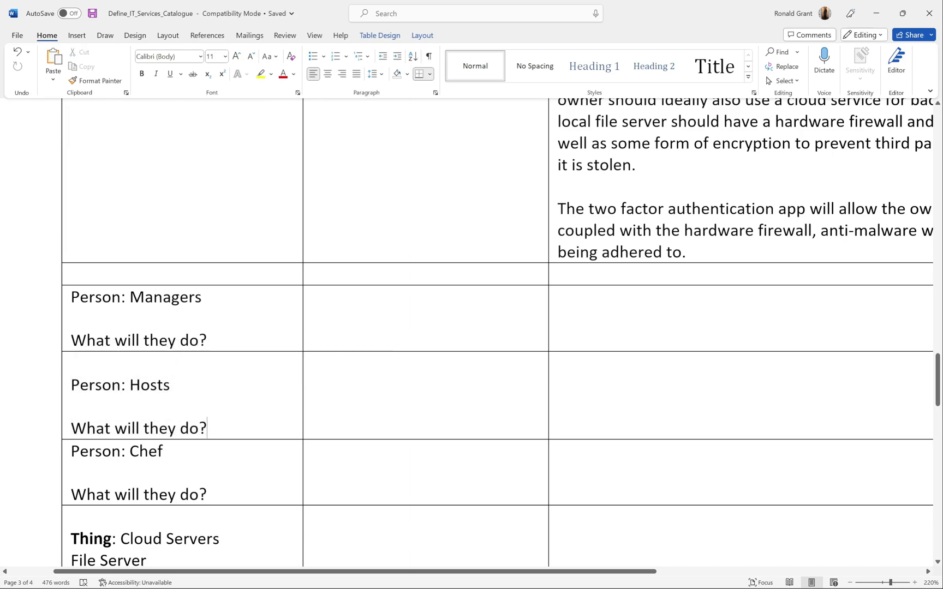
{"action": "scroll", "coordinate": [491, 328], "scroll_direction": "down", "scroll_amount": 3}
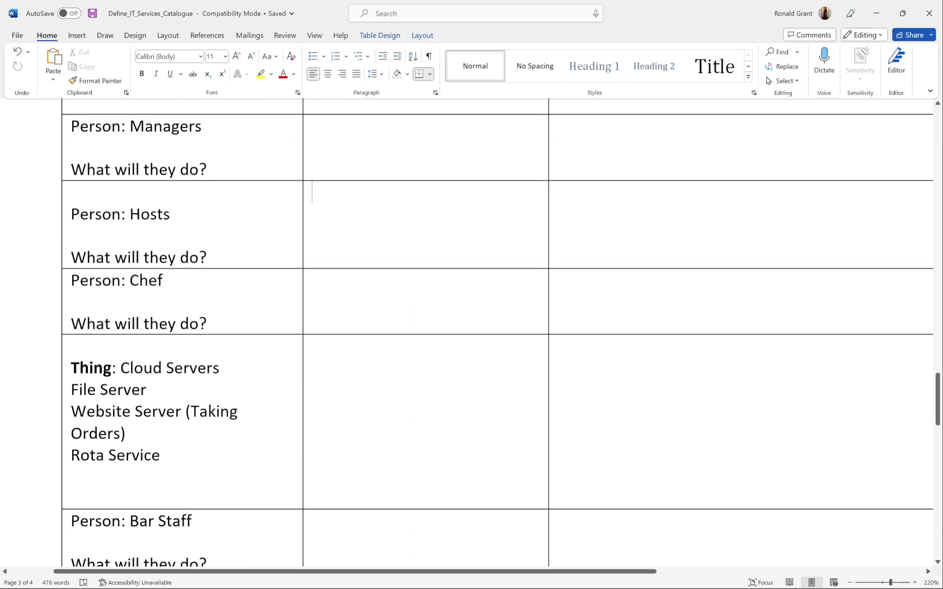
{"action": "key", "text": "shift+Up"}
{"action": "key", "text": "shift+Up"}
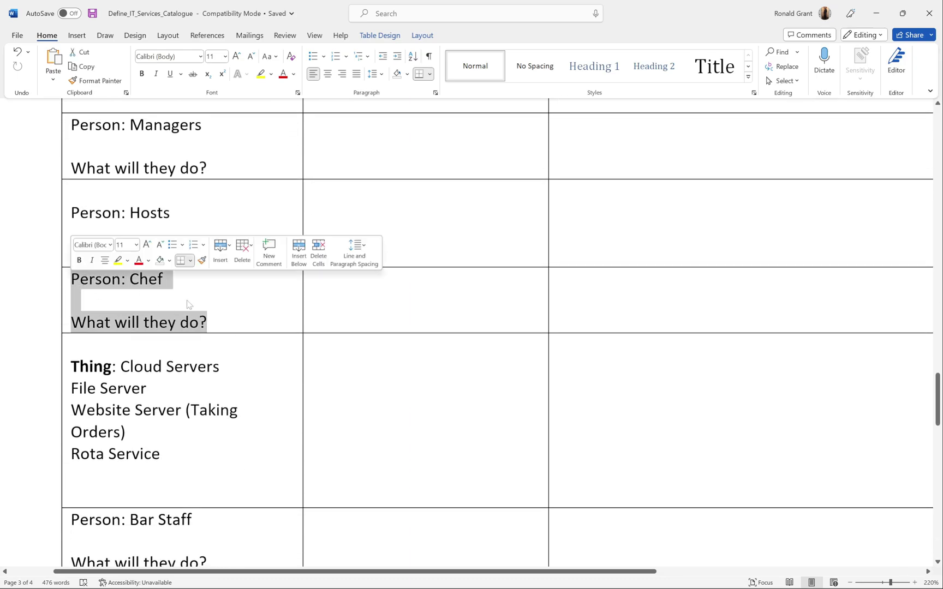
{"action": "left_click", "coordinate": [188, 304]}
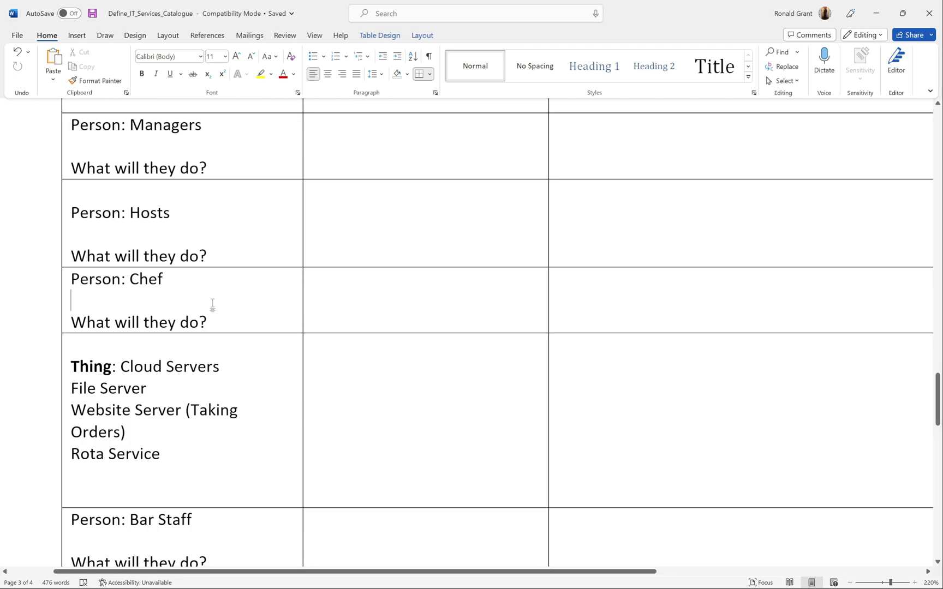
Step: Read the Cloud Servers entry item by item, covering the file server, the website server for taking orders and the rota service
{"action": "scroll", "coordinate": [219, 303], "scroll_direction": "down", "scroll_amount": 3}
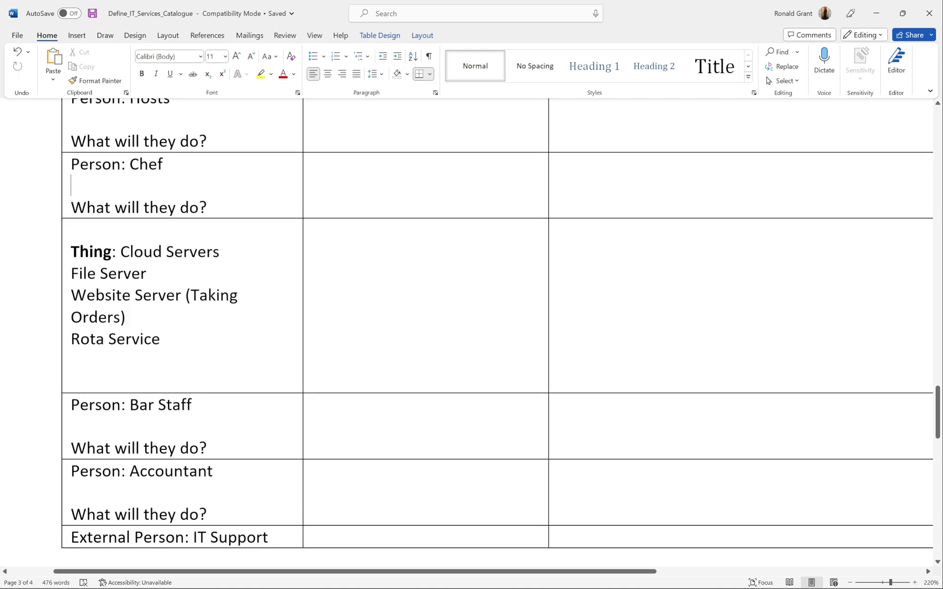
{"action": "left_click_drag", "start_coordinate": [170, 340], "coordinate": [86, 258]}
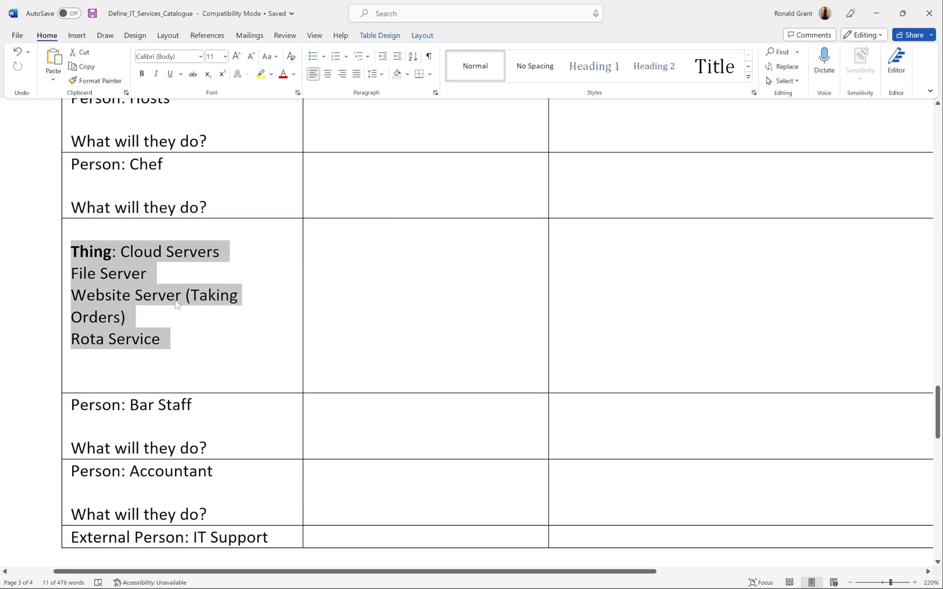
{"action": "left_click", "coordinate": [179, 273]}
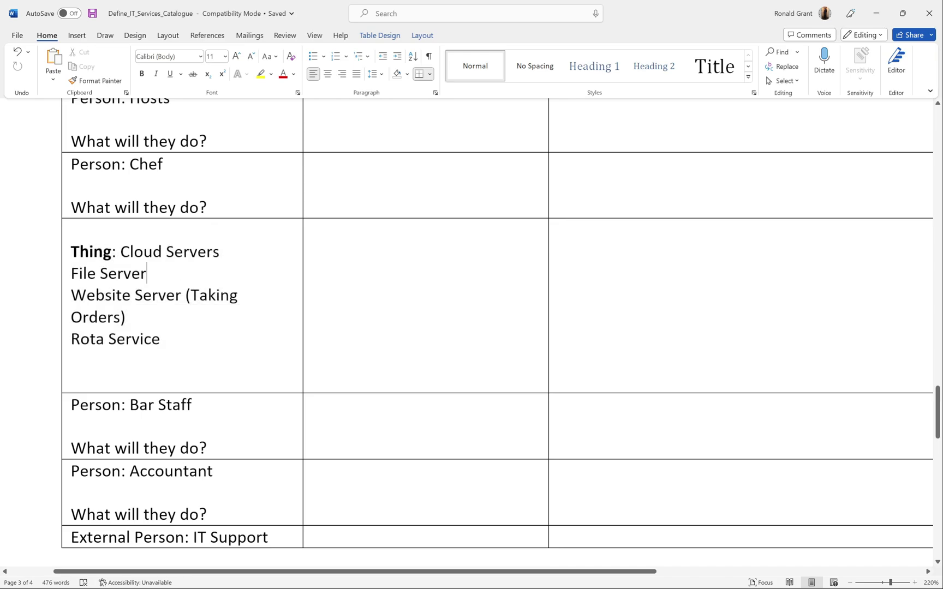
{"action": "left_click_drag", "start_coordinate": [121, 251], "coordinate": [219, 251]}
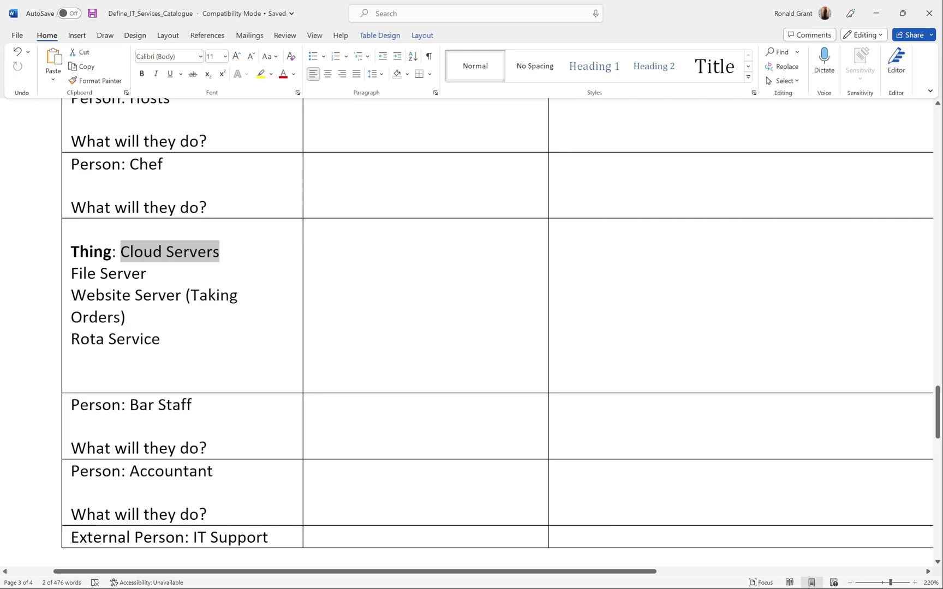
{"action": "left_click_drag", "start_coordinate": [71, 273], "coordinate": [156, 273]}
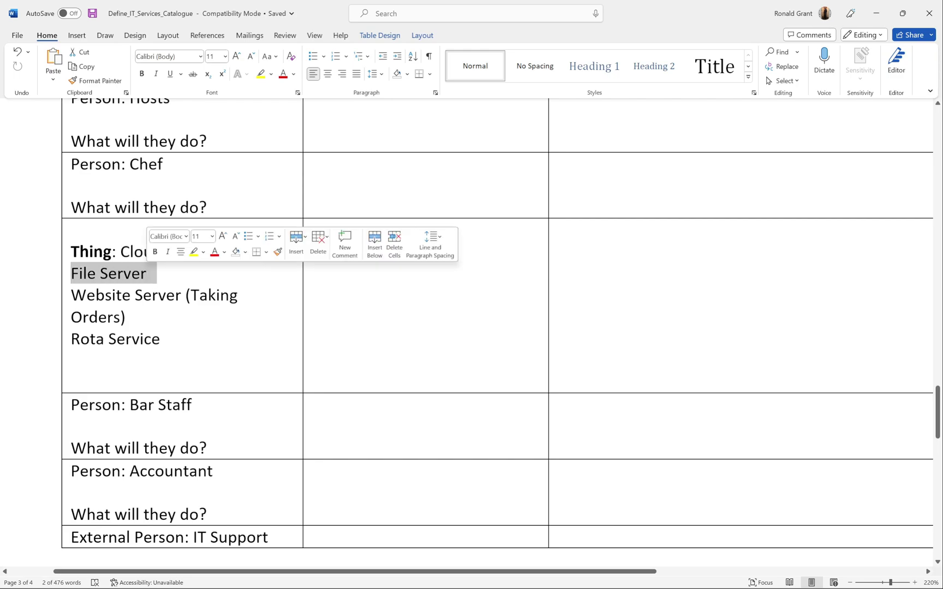
{"action": "left_click_drag", "start_coordinate": [71, 295], "coordinate": [186, 295]}
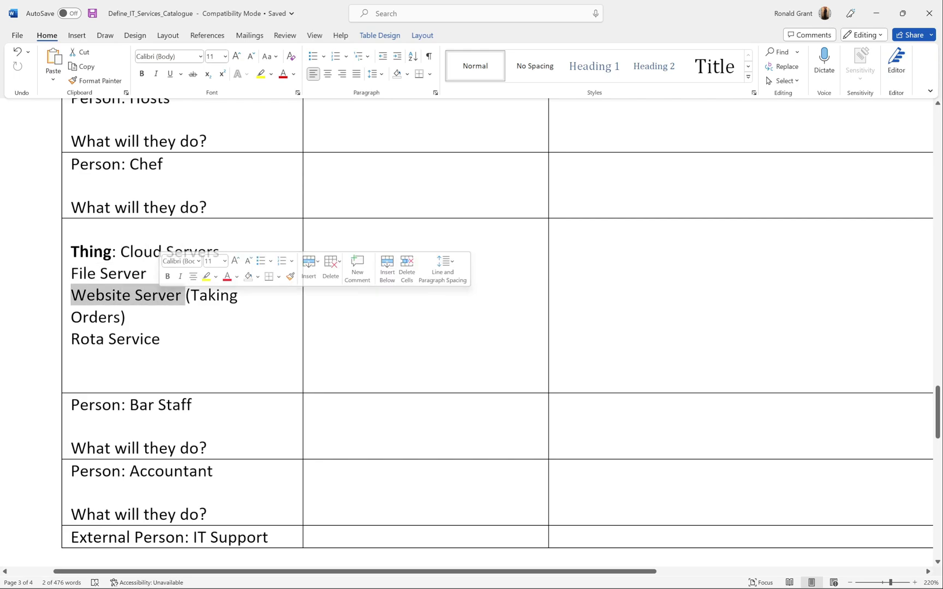
{"action": "left_click_drag", "start_coordinate": [71, 339], "coordinate": [170, 339]}
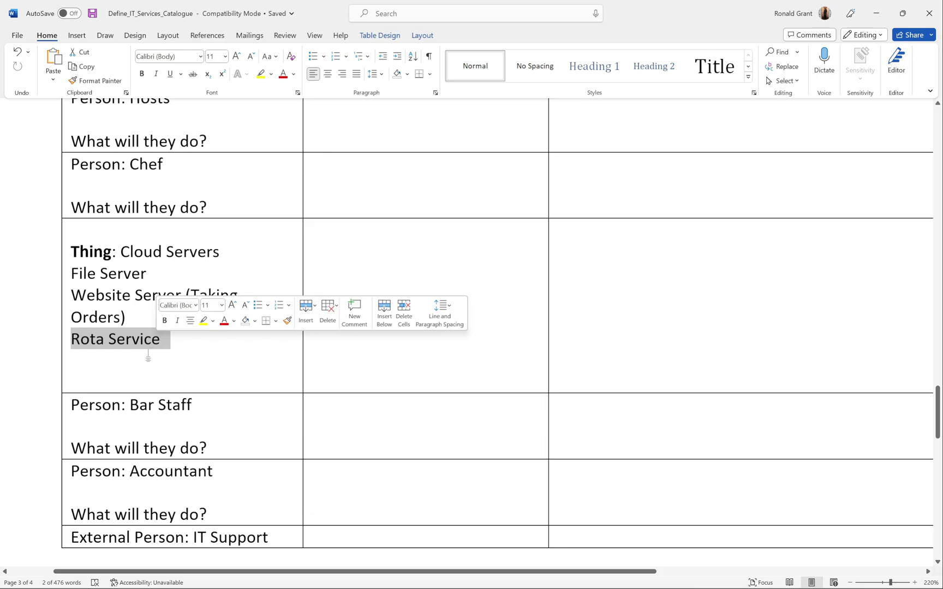
{"action": "left_click", "coordinate": [117, 339]}
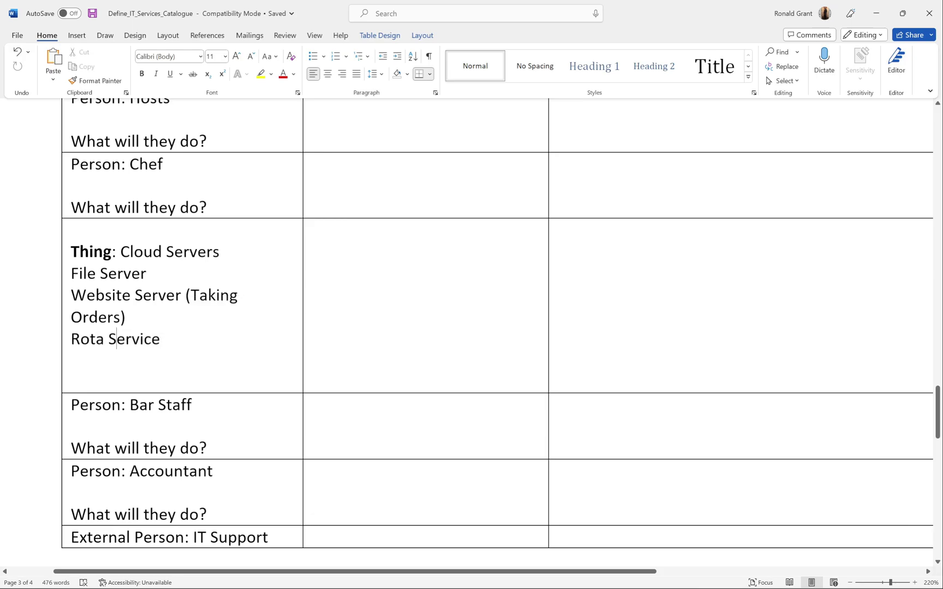
Step: Insert a blank line between the "Thing: Cloud Servers" heading and the "File Server" item
{"action": "left_click_drag", "start_coordinate": [71, 251], "coordinate": [230, 252]}
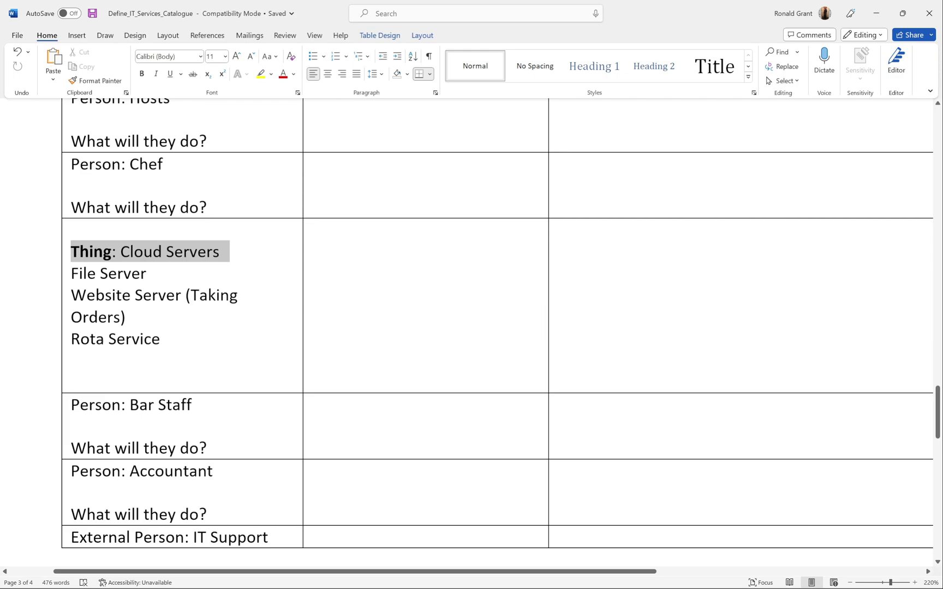
{"action": "left_click", "coordinate": [71, 273]}
{"action": "key", "text": "Return"}
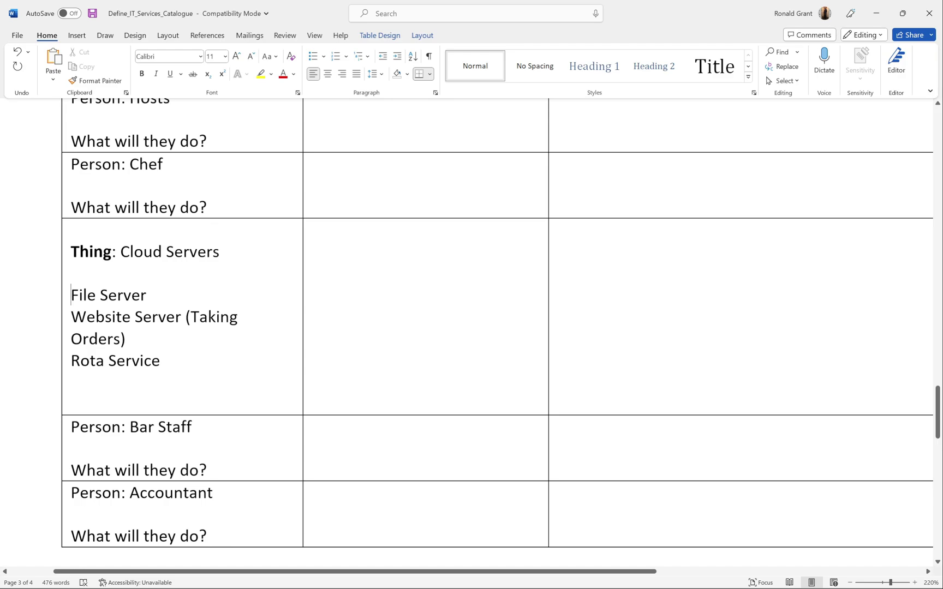
{"action": "left_click", "coordinate": [160, 360]}
Step: Compare the list of server services under Cloud Servers with the empty service name and description cells in that row
{"action": "scroll", "coordinate": [360, 270], "scroll_direction": "up", "scroll_amount": 1}
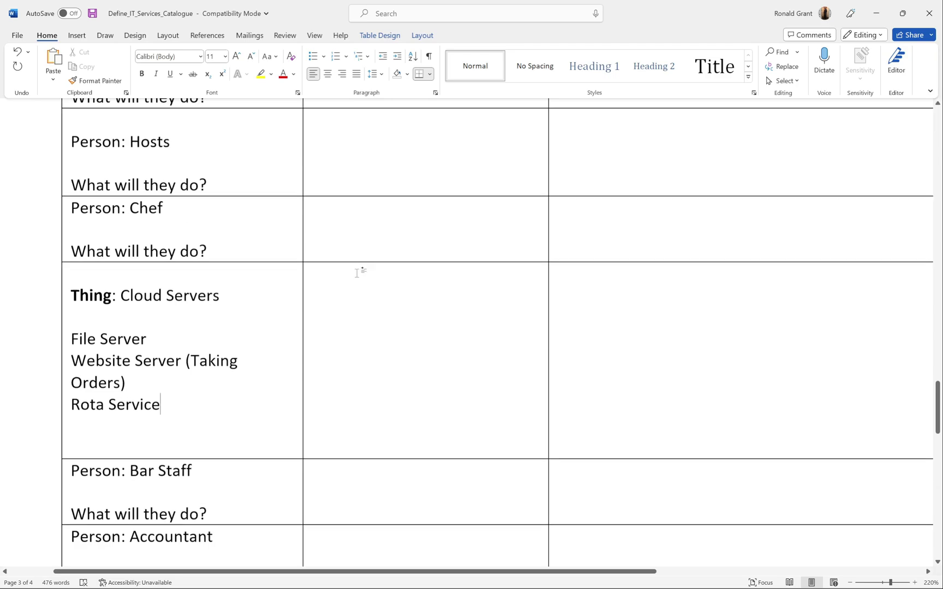
{"action": "scroll", "coordinate": [360, 270], "scroll_direction": "down", "scroll_amount": 2}
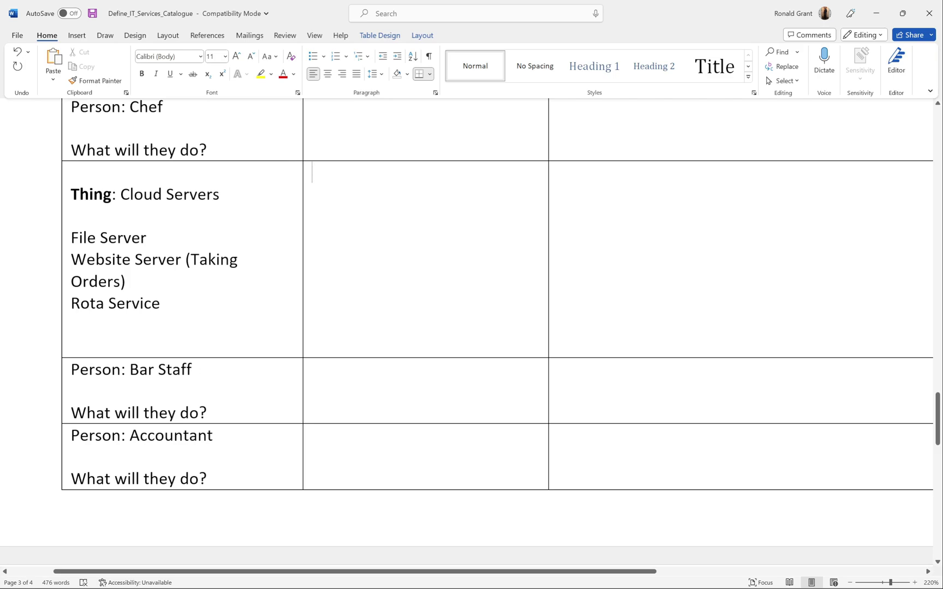
{"action": "key", "text": "Left"}
{"action": "key", "text": "ctrl+shift+Up"}
{"action": "key", "text": "ctrl+shift+Up"}
{"action": "key", "text": "ctrl+shift+Up"}
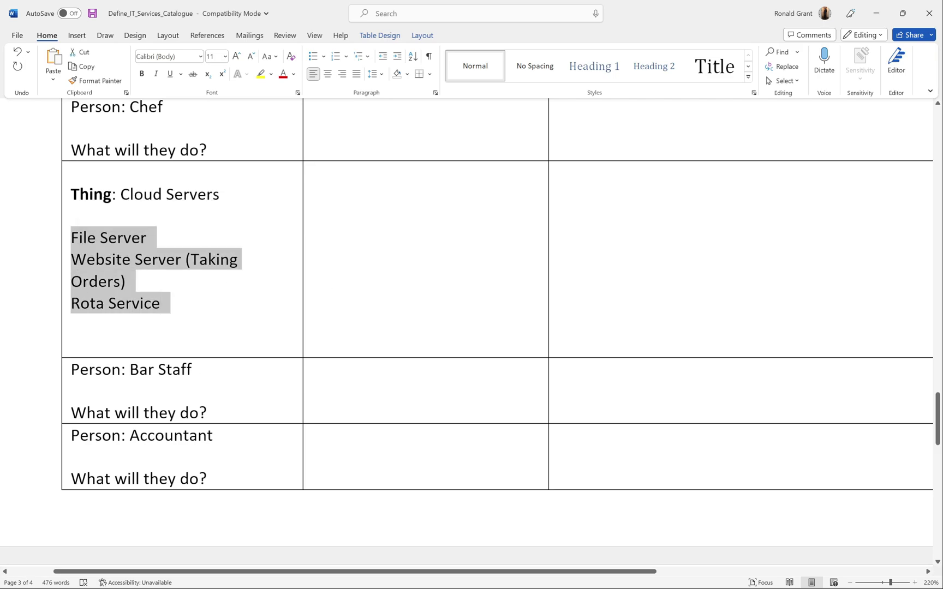
{"action": "left_click", "coordinate": [613, 244]}
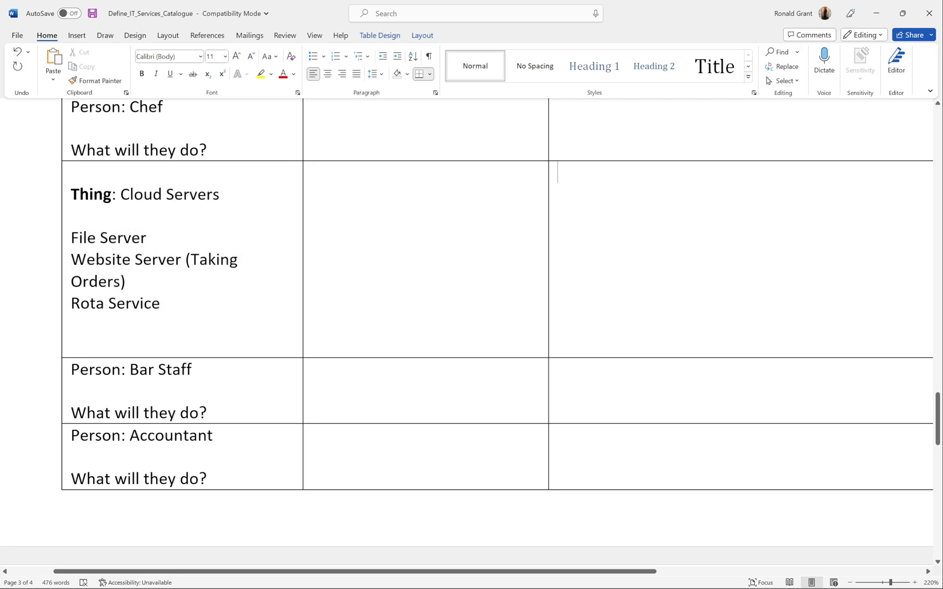
Step: Review the Bar Staff and Accountant rows, including what each person is expected to do
{"action": "left_click_drag", "start_coordinate": [208, 413], "coordinate": [72, 370]}
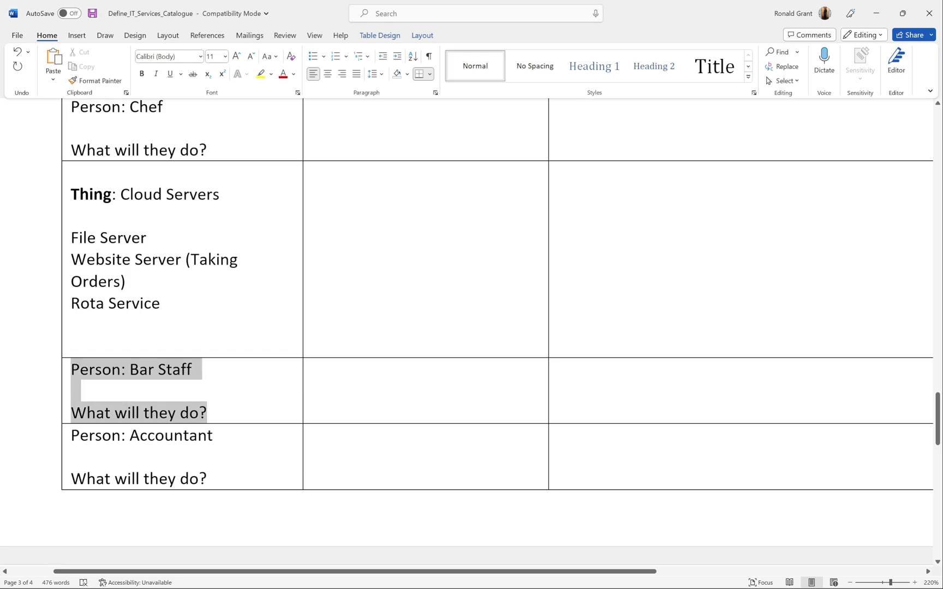
{"action": "left_click", "coordinate": [125, 421]}
{"action": "scroll", "coordinate": [125, 420], "scroll_direction": "up", "scroll_amount": 3}
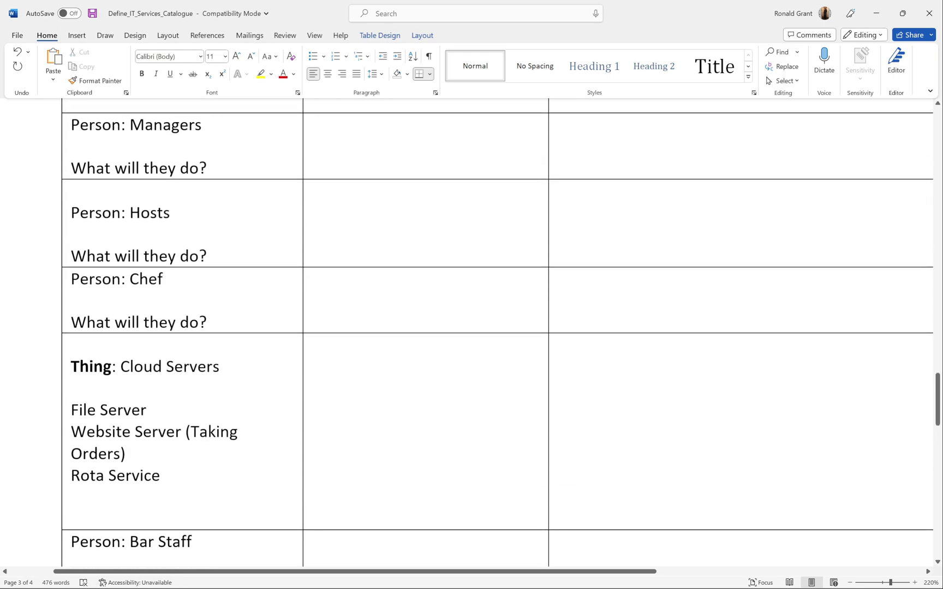
{"action": "scroll", "coordinate": [469, 332], "scroll_direction": "down", "scroll_amount": 5}
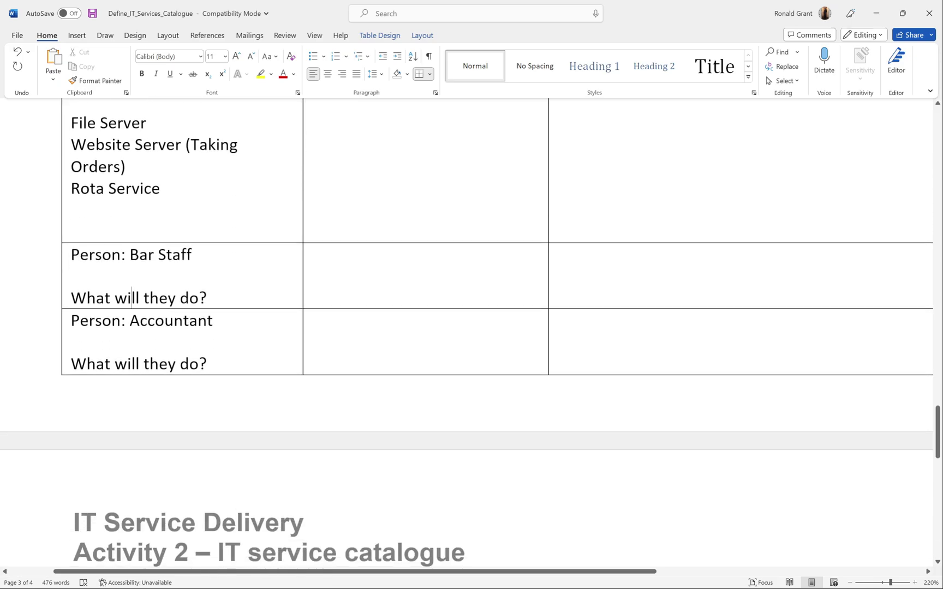
{"action": "left_click_drag", "start_coordinate": [208, 364], "coordinate": [70, 321]}
{"action": "left_click", "coordinate": [135, 350]}
{"action": "scroll", "coordinate": [139, 332], "scroll_direction": "down", "scroll_amount": 1}
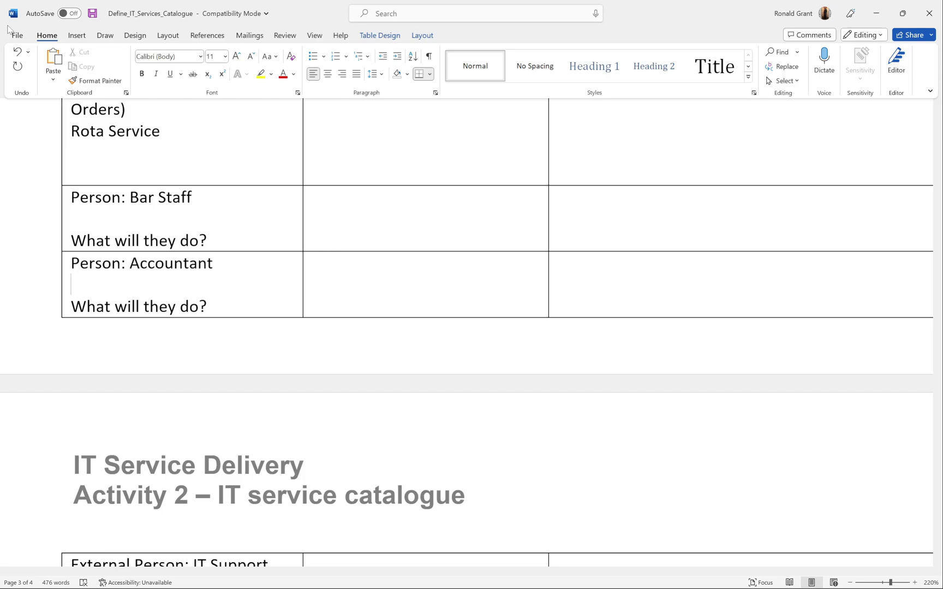
Step: Examine the first External Person: IT Support row on the last page and its "What will they do?" prompt
{"action": "left_click", "coordinate": [168, 35]}
{"action": "scroll", "coordinate": [189, 440], "scroll_direction": "down", "scroll_amount": 1}
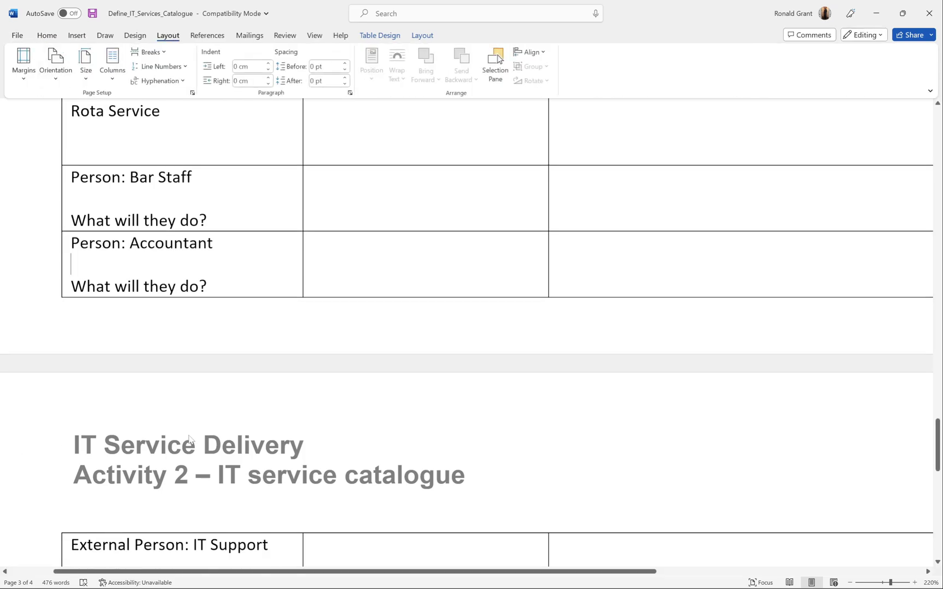
{"action": "scroll", "coordinate": [190, 440], "scroll_direction": "down", "scroll_amount": 5}
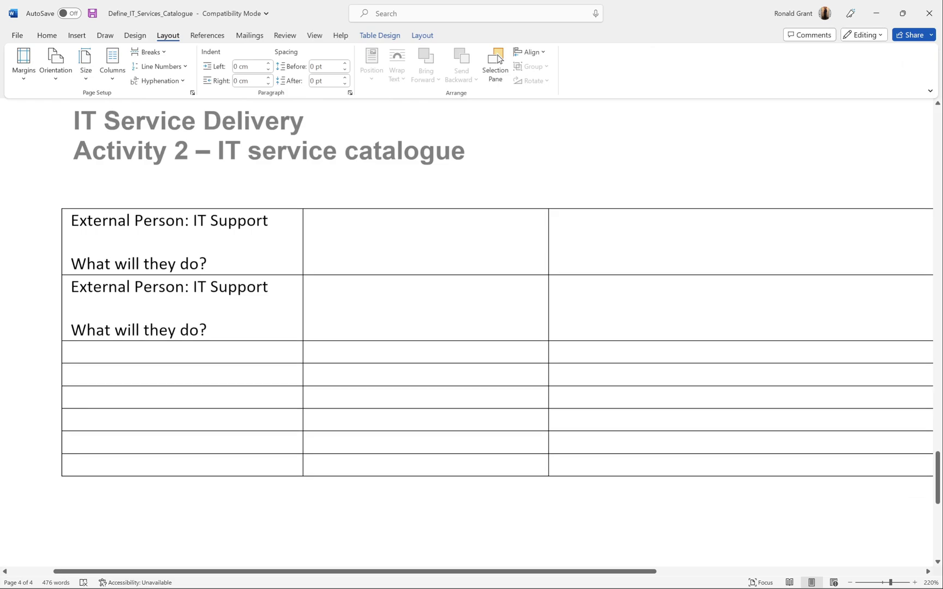
{"action": "left_click_drag", "start_coordinate": [268, 220], "coordinate": [134, 220]}
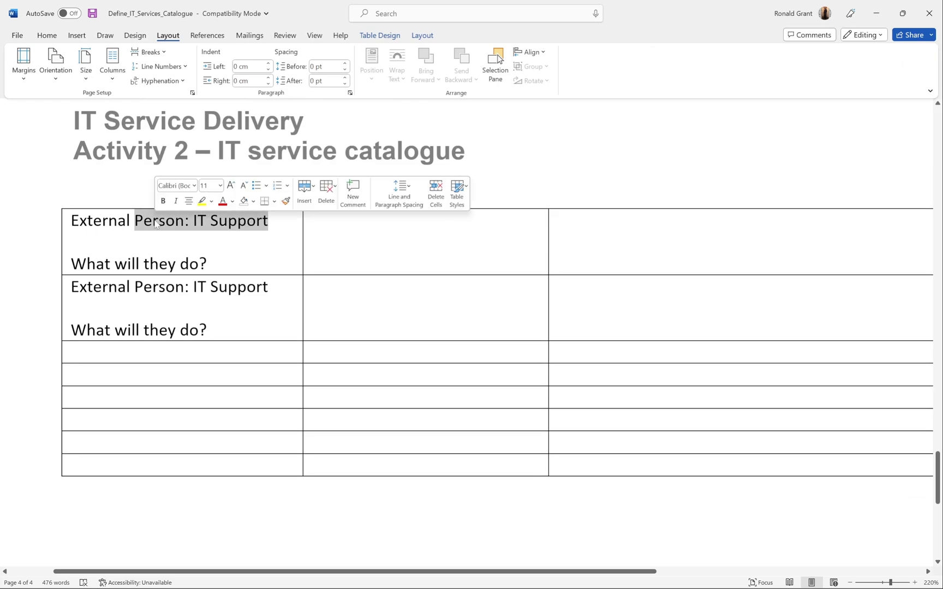
{"action": "left_click_drag", "start_coordinate": [198, 264], "coordinate": [71, 264]}
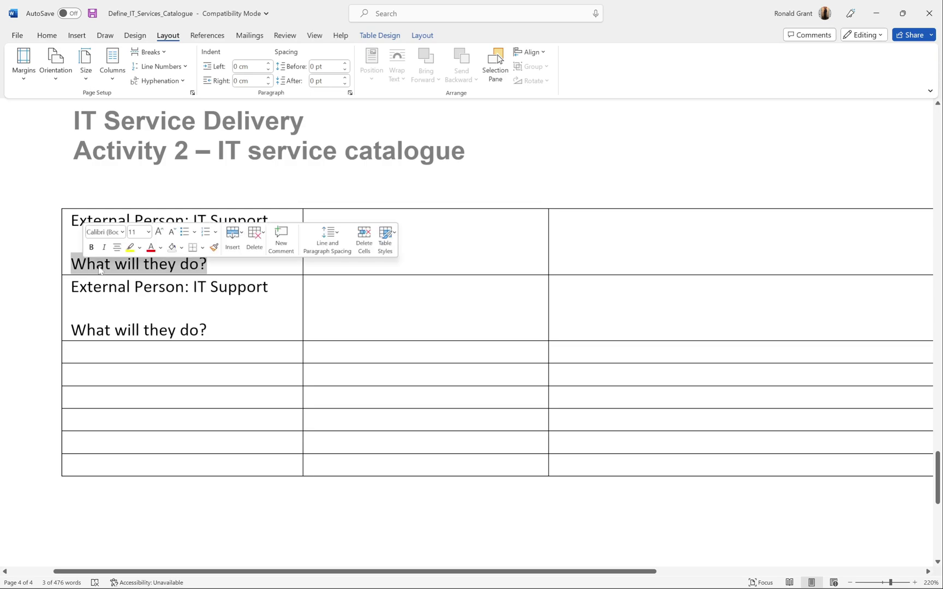
{"action": "left_click", "coordinate": [168, 264]}
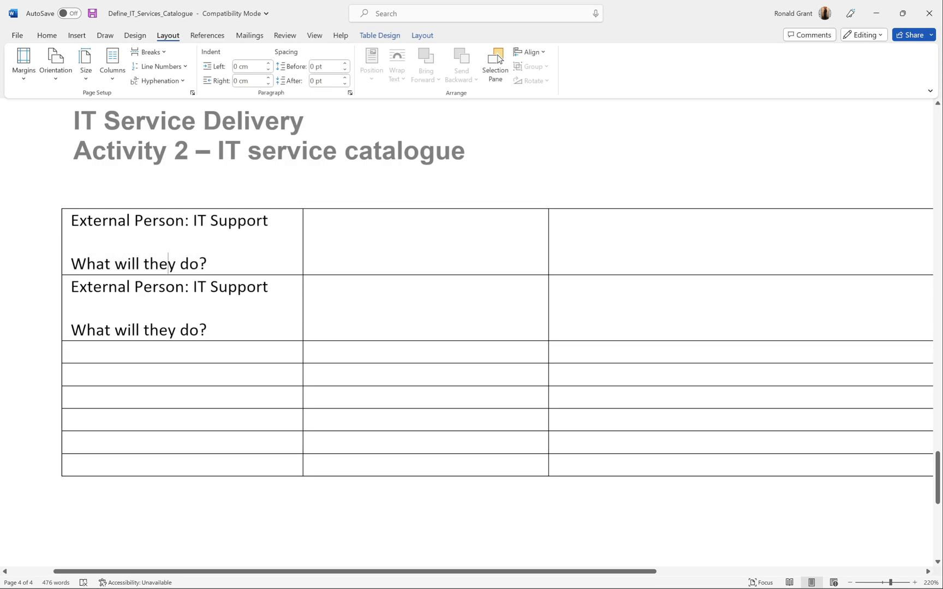
{"action": "left_click", "coordinate": [312, 220]}
Step: Delete the text of the duplicate External Person: IT Support entry and go back up to the Managers row
{"action": "left_click_drag", "start_coordinate": [71, 300], "coordinate": [207, 330]}
{"action": "left_click", "coordinate": [68, 286]}
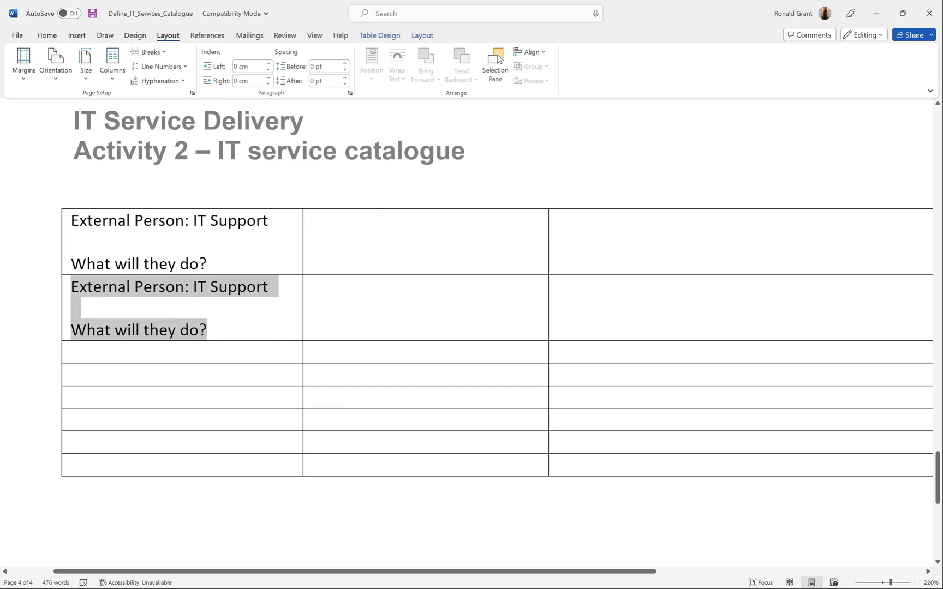
{"action": "key", "text": "Delete"}
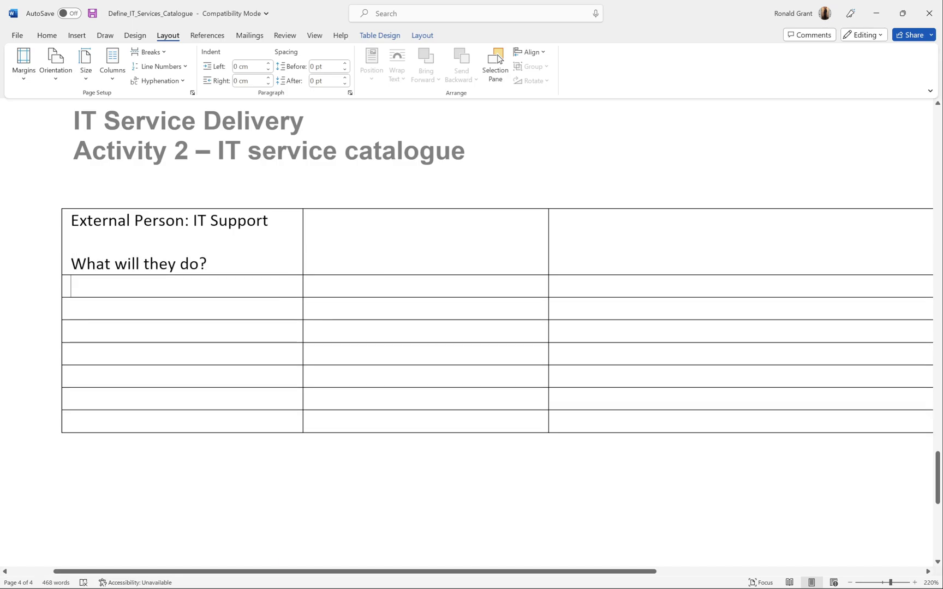
{"action": "left_click", "coordinate": [240, 259]}
{"action": "scroll", "coordinate": [240, 259], "scroll_direction": "up", "scroll_amount": 10}
{"action": "scroll", "coordinate": [213, 262], "scroll_direction": "up", "scroll_amount": 10}
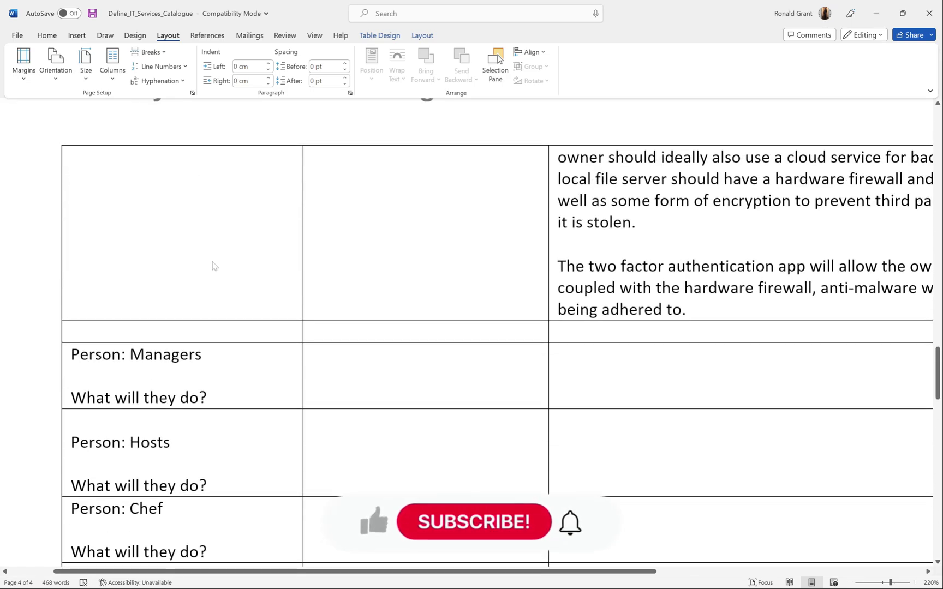